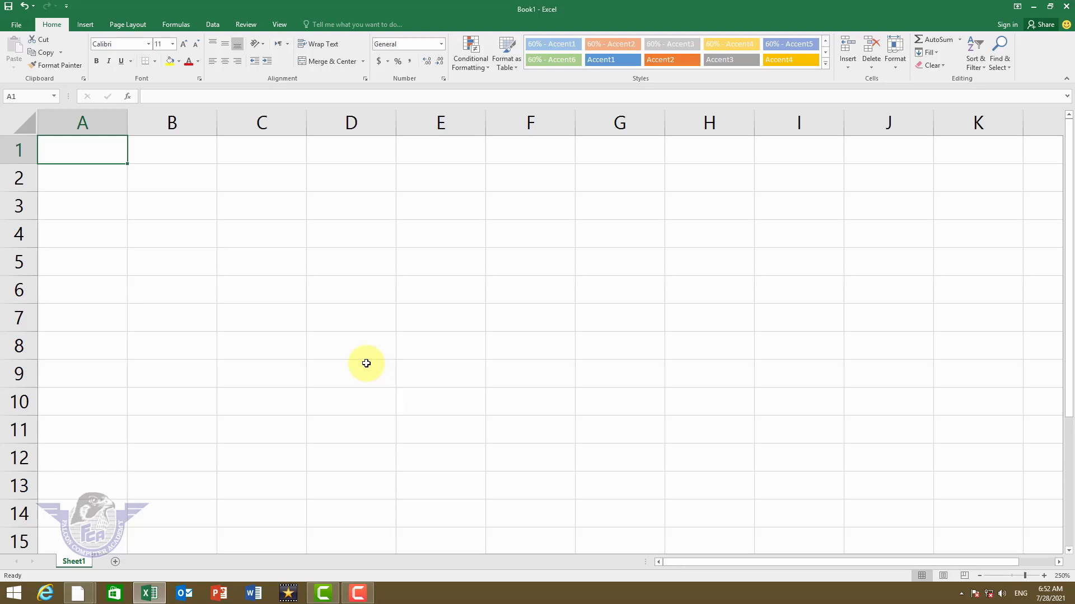
# Enter headings NAME, CLASS, ROLL NO, SUBJECT, MARKS, TOTAL and OBTAINED across A1:G1
pyautogui.write('NAME')
pyautogui.press('Tab')
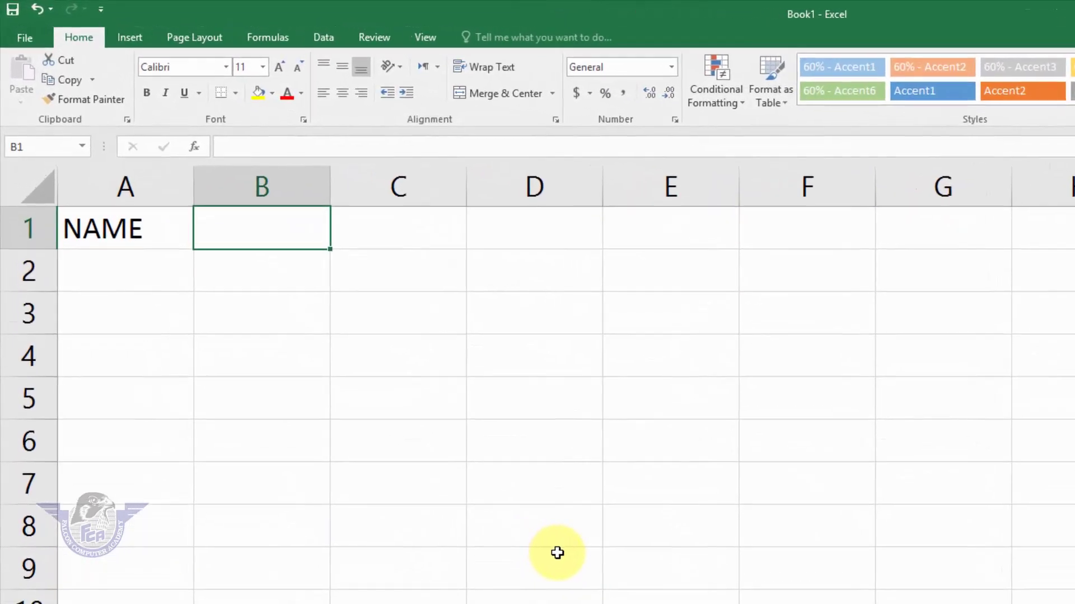
pyautogui.write('CLASS')
pyautogui.press('Tab')
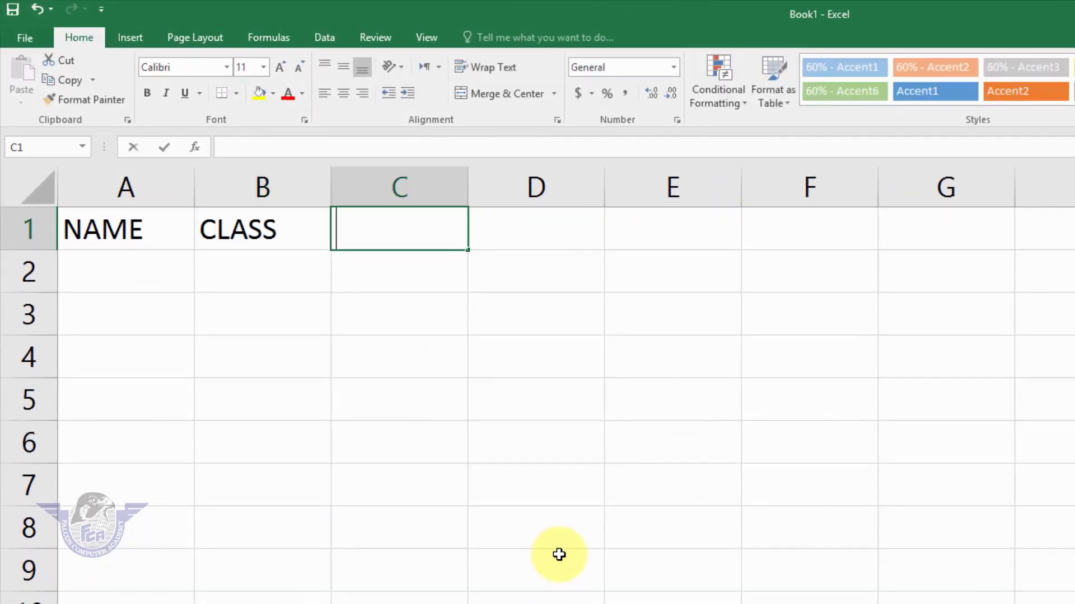
pyautogui.write('ROLL NO')
pyautogui.press('Tab')
pyautogui.write('SUBJECT')
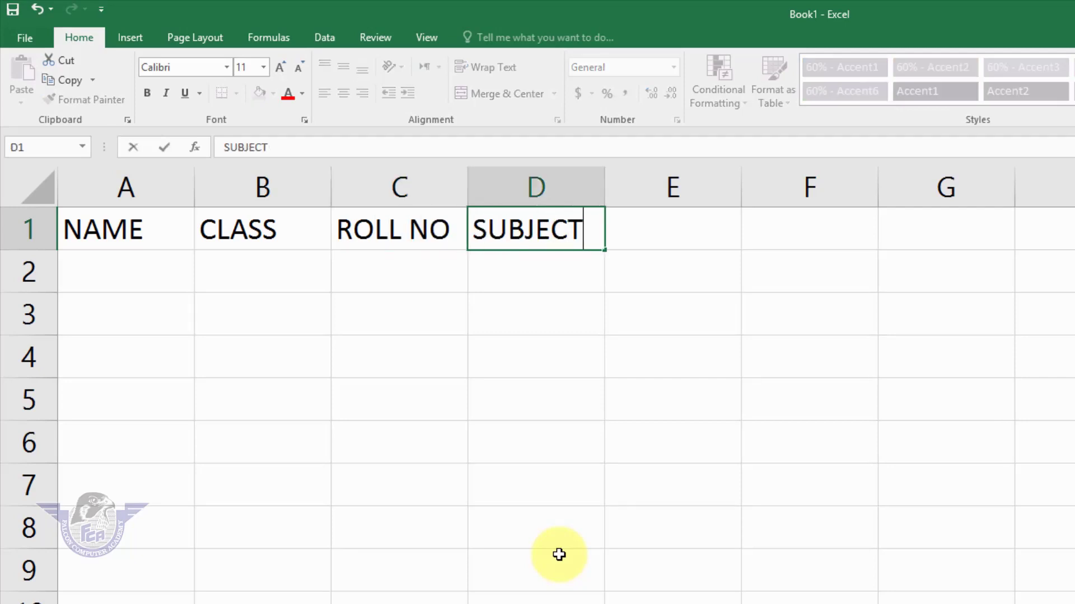
pyautogui.press('Tab')
pyautogui.write('MARKS')
pyautogui.press('Tab')
pyautogui.write('TOTAL')
pyautogui.press('Tab')
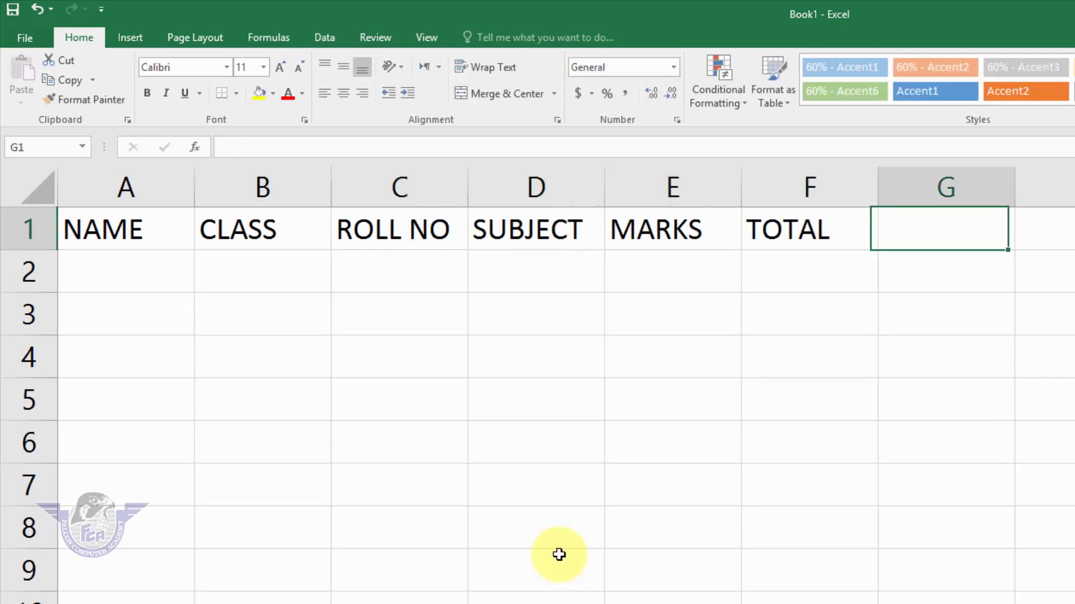
pyautogui.write('OBTAINED')
pyautogui.press('Tab')
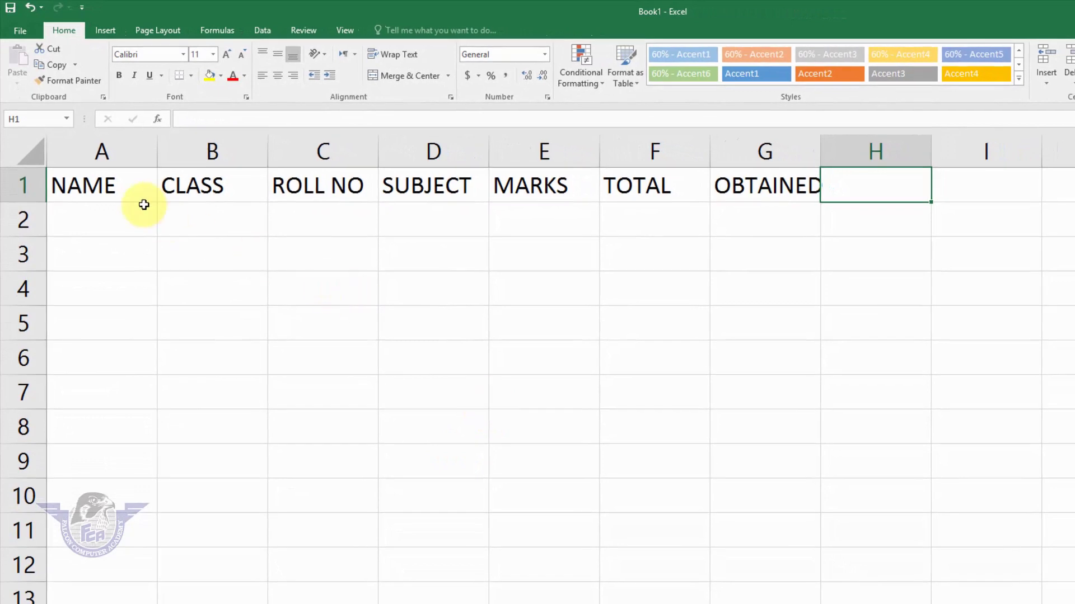
# Fill the heading row down through row 13, then select B5:F8
pyautogui.click(132, 184)
pyautogui.moveTo(298, 186)
pyautogui.mouseDown()
pyautogui.moveTo(820, 201)
pyautogui.moveTo(809, 588)
pyautogui.mouseUp()
pyautogui.click(532, 497)
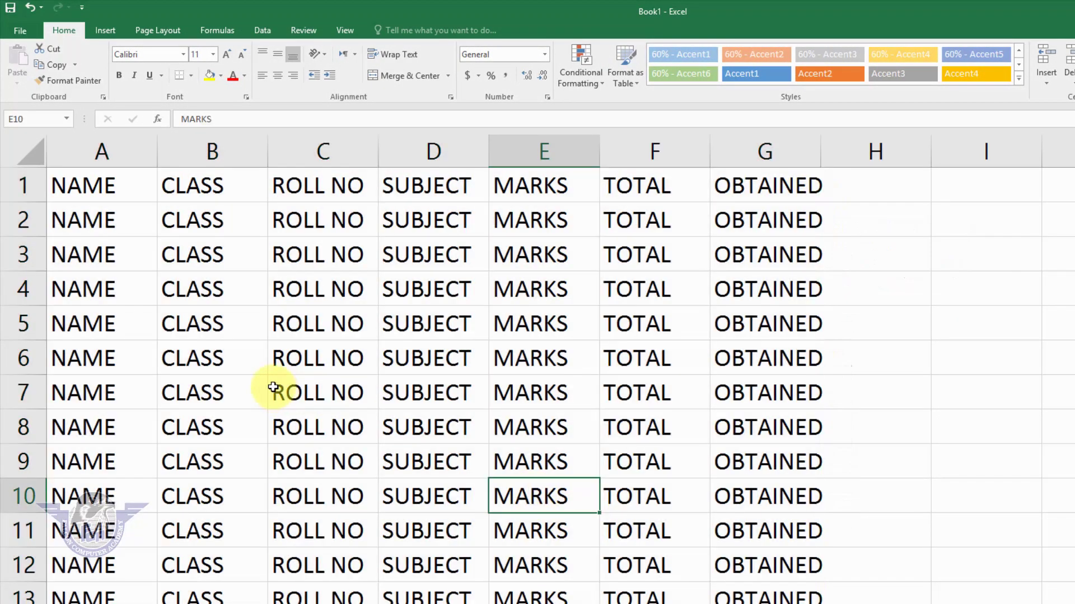
pyautogui.moveTo(213, 338); pyautogui.dragTo(669, 437)
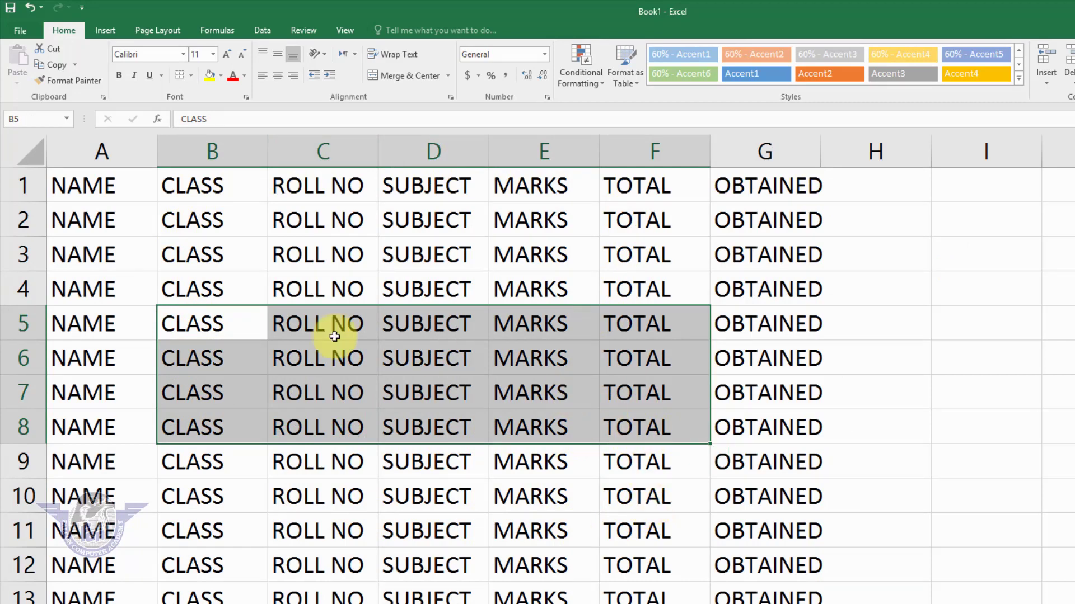
# Start a Save As with PDF file type, publishing only the selected cells
pyautogui.click(29, 31)
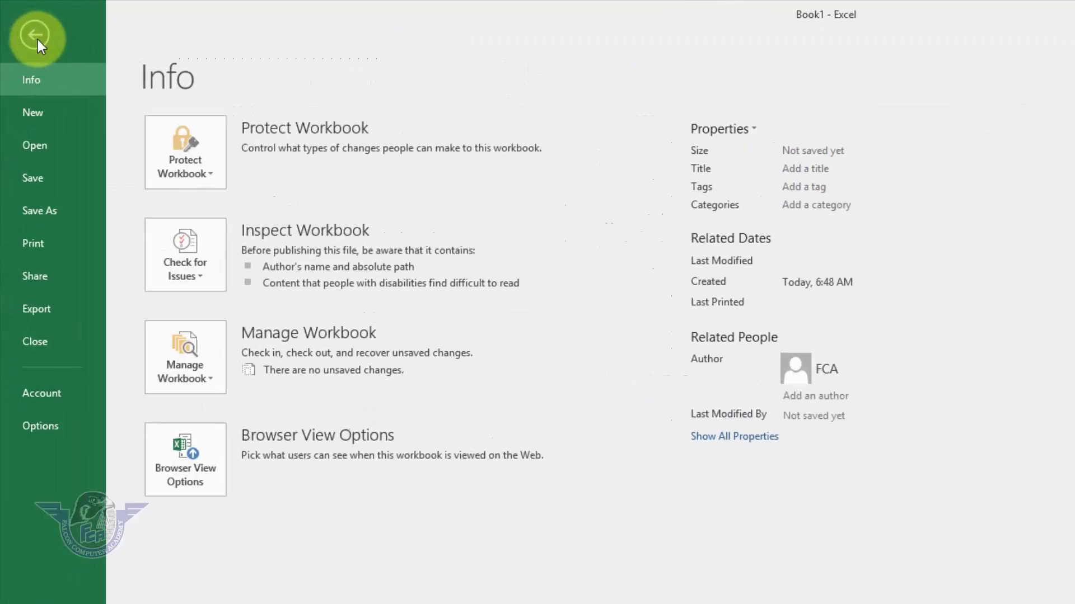
pyautogui.click(74, 277)
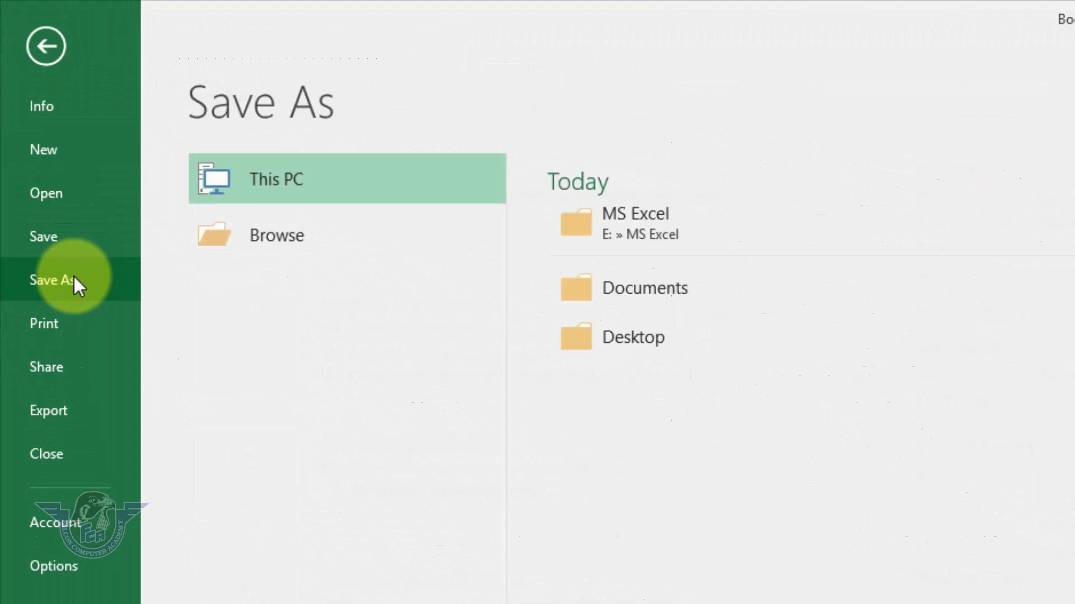
pyautogui.click(291, 244)
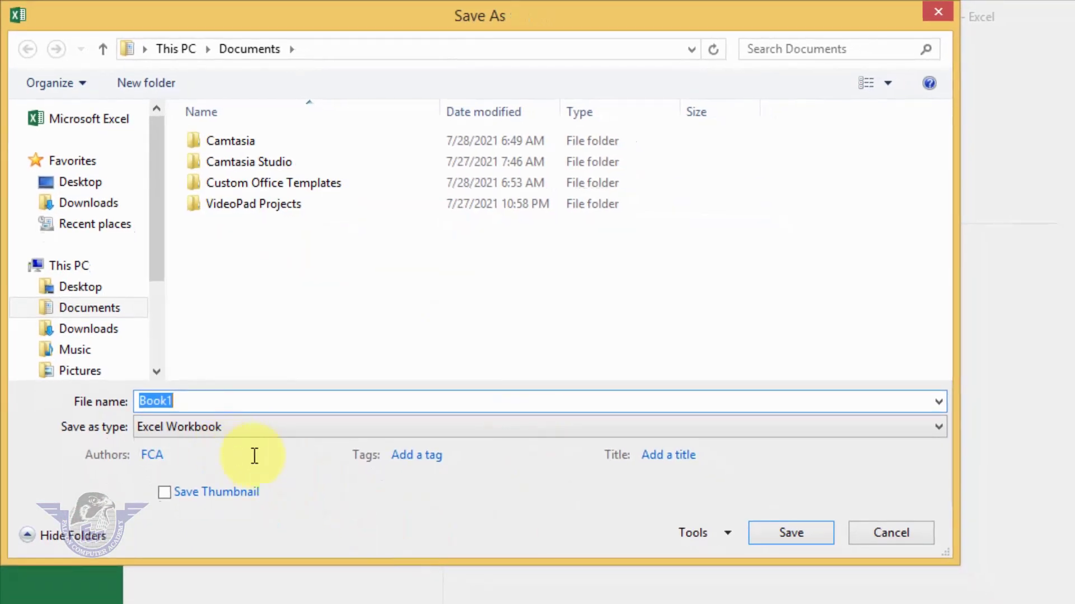
pyautogui.click(188, 428)
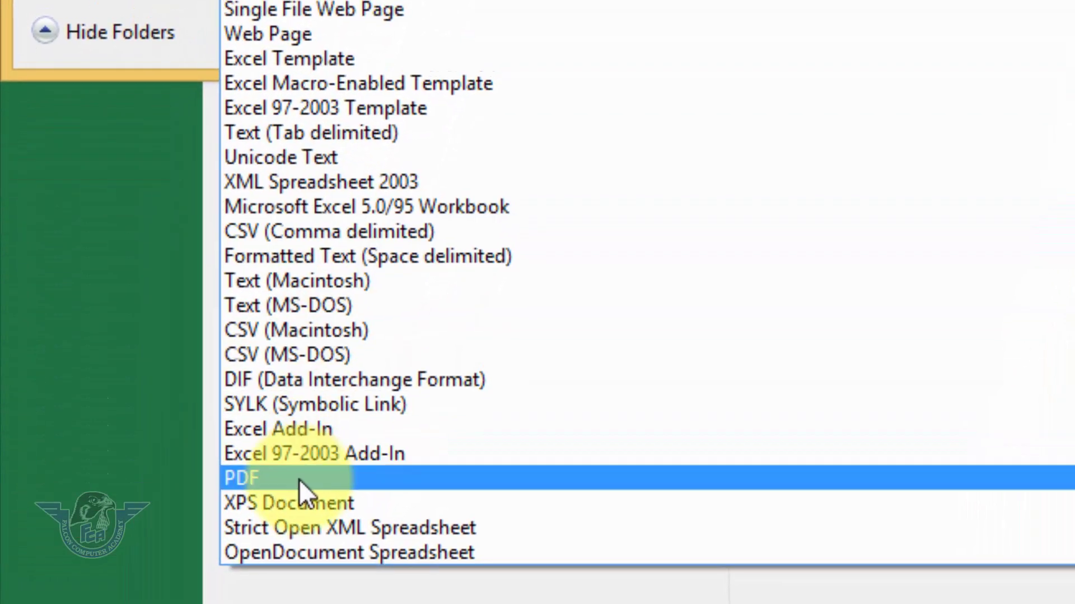
pyautogui.click(299, 479)
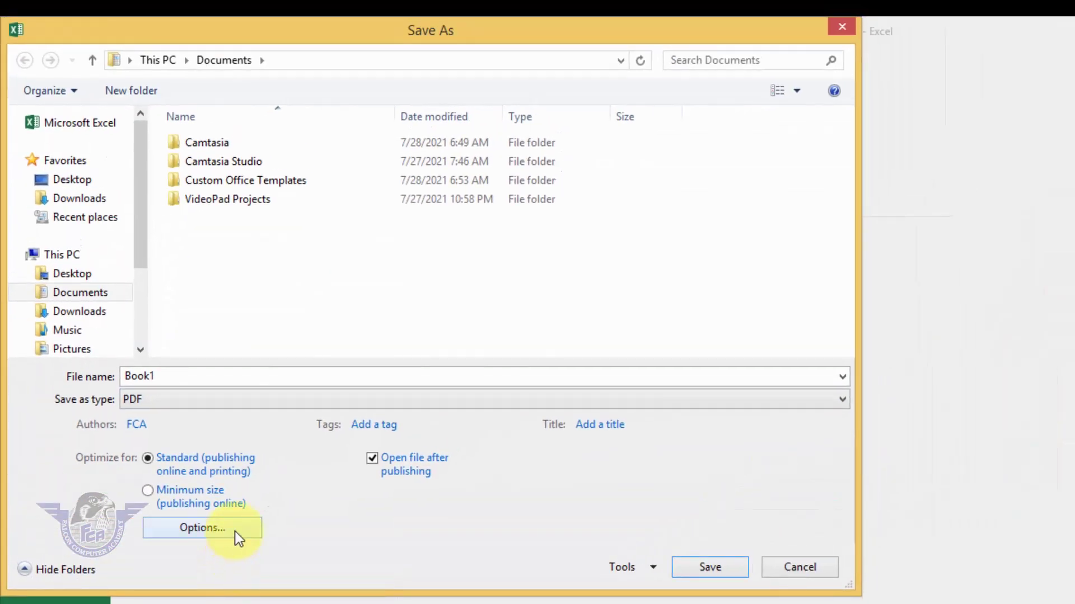
pyautogui.click(235, 530)
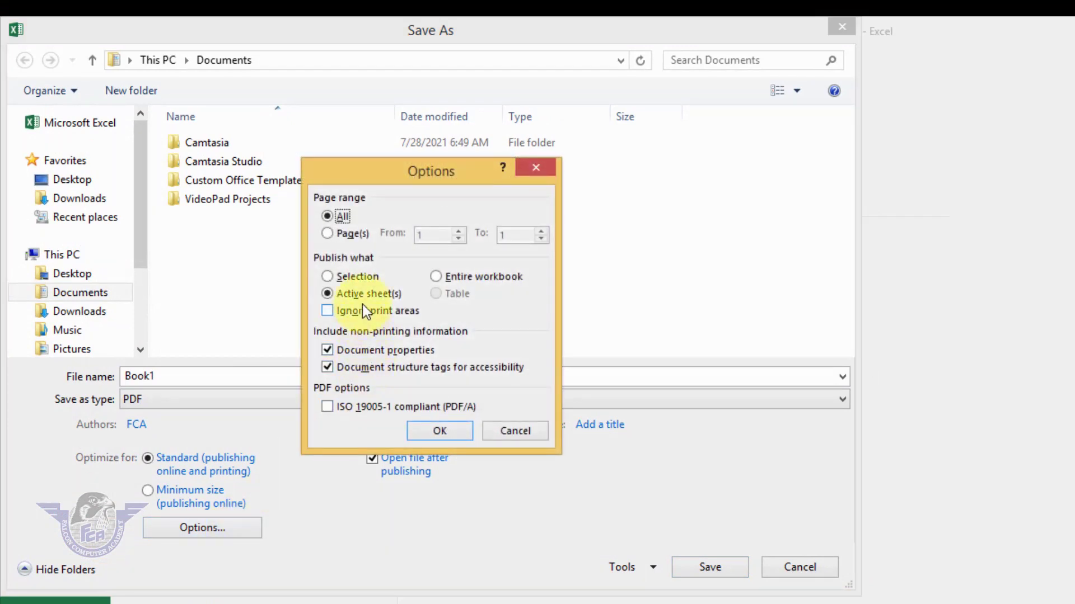
pyautogui.click(366, 278)
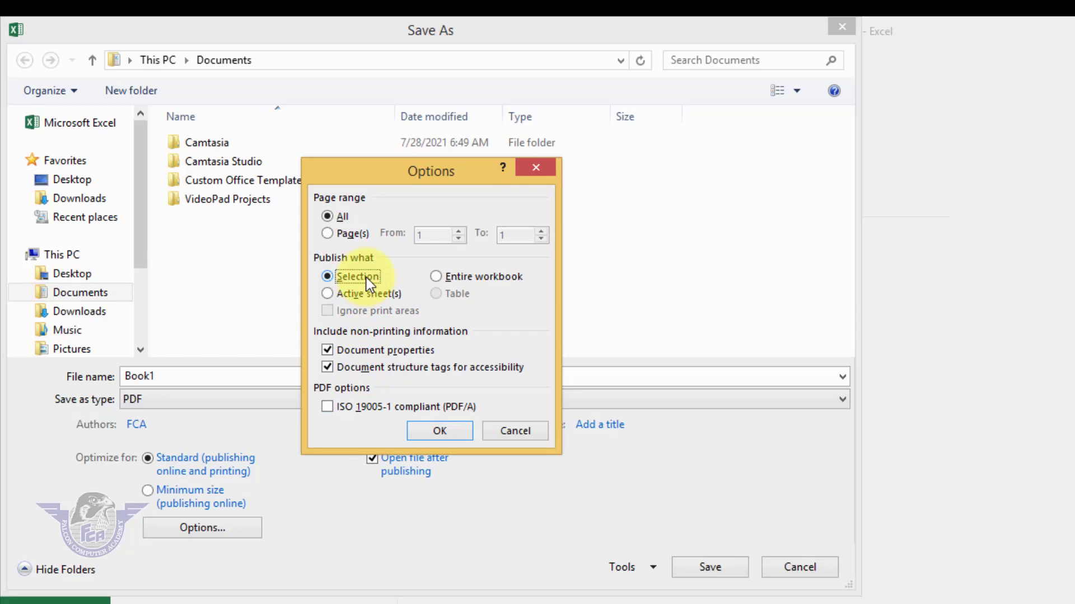
pyautogui.click(433, 432)
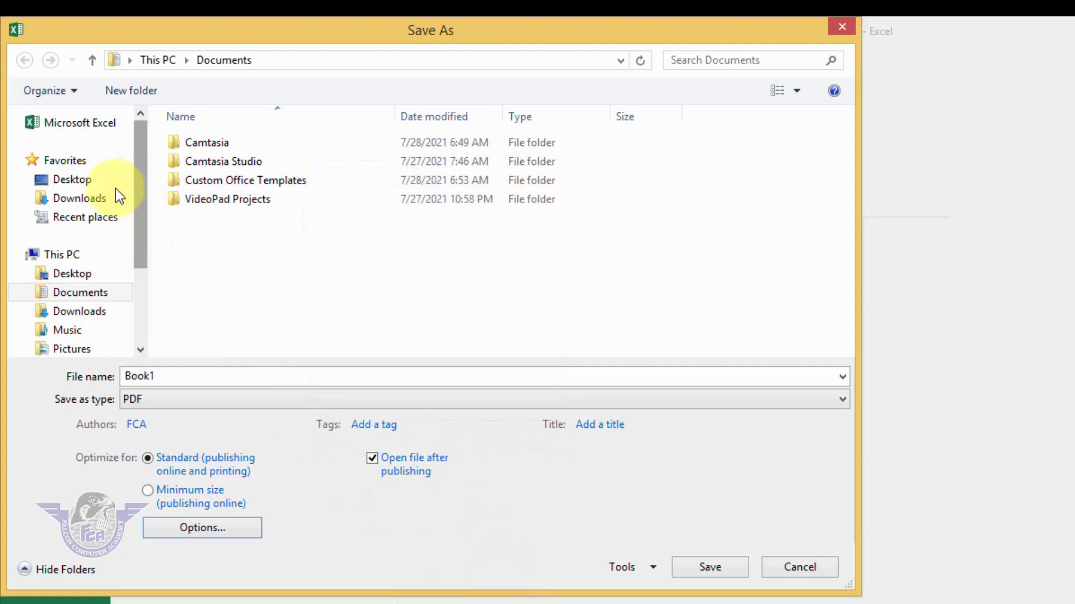
# Save the PDF to the Desktop under the name PDF1
pyautogui.click(77, 182)
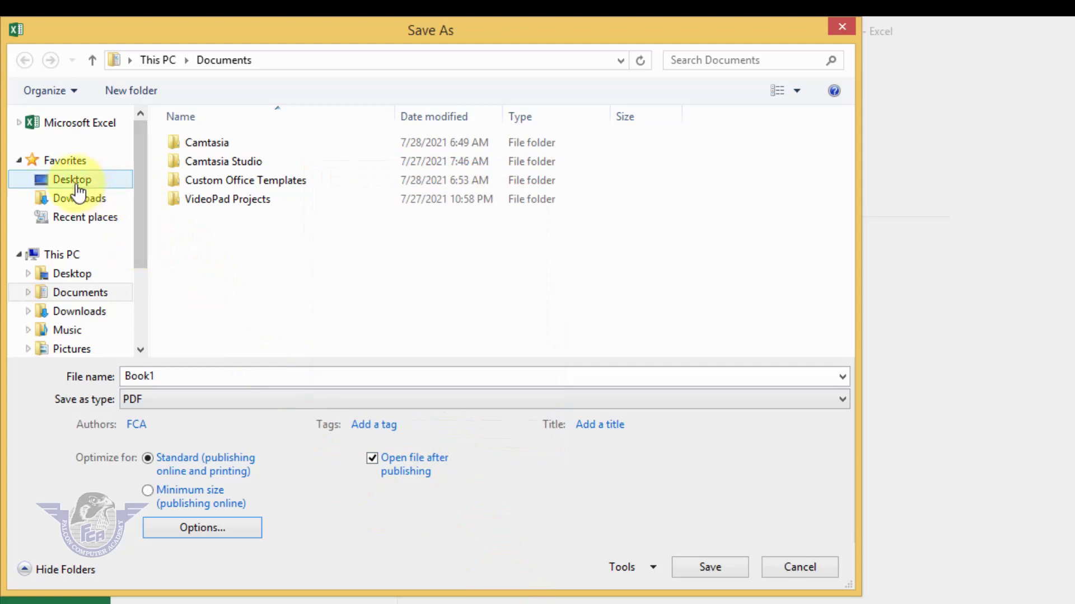
pyautogui.doubleClick(175, 374)
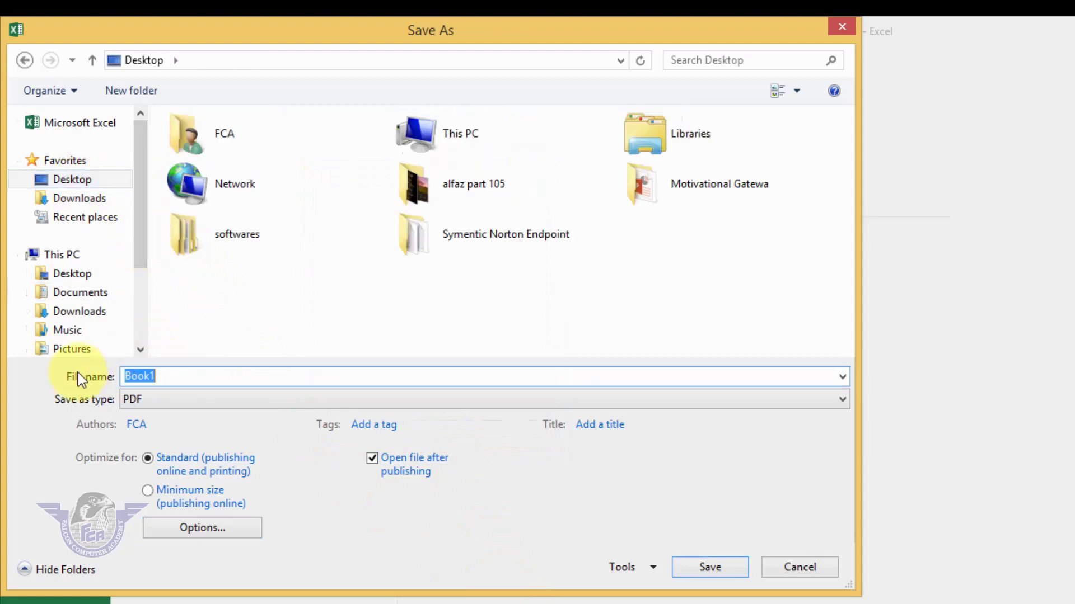
pyautogui.write('PDF1')
pyautogui.click(726, 563)
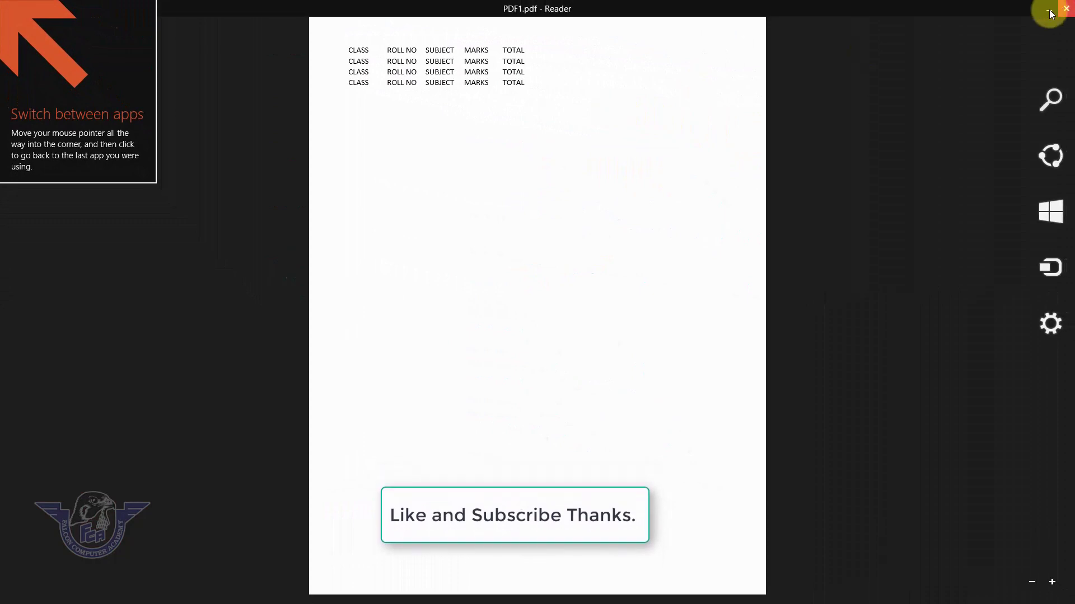
# Close the PDF1 preview in Reader to return to the Book1 worksheet
pyautogui.click(1066, 10)
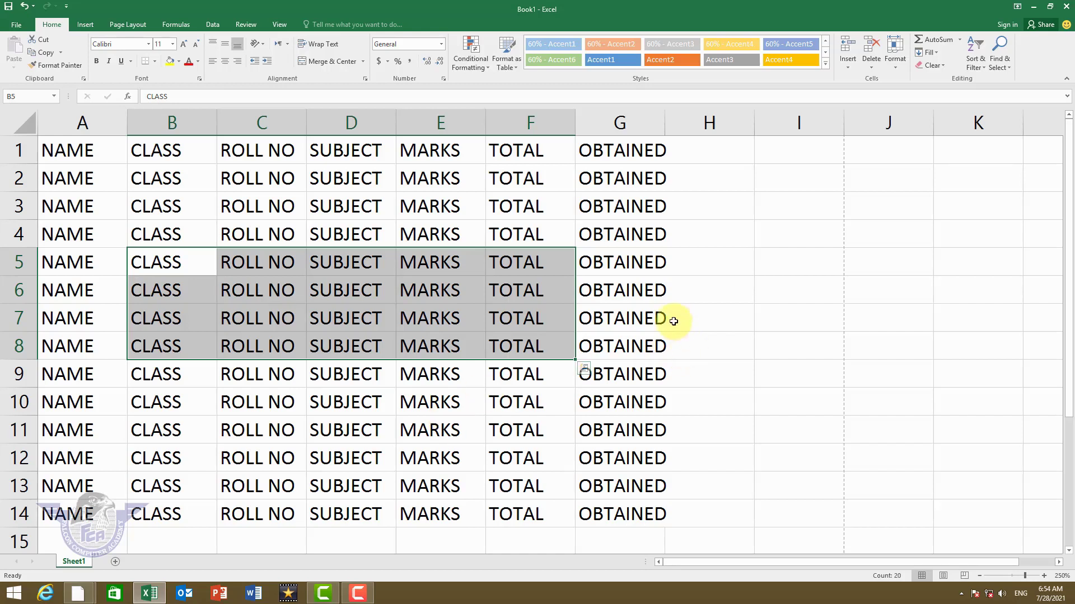
pyautogui.click(629, 292)
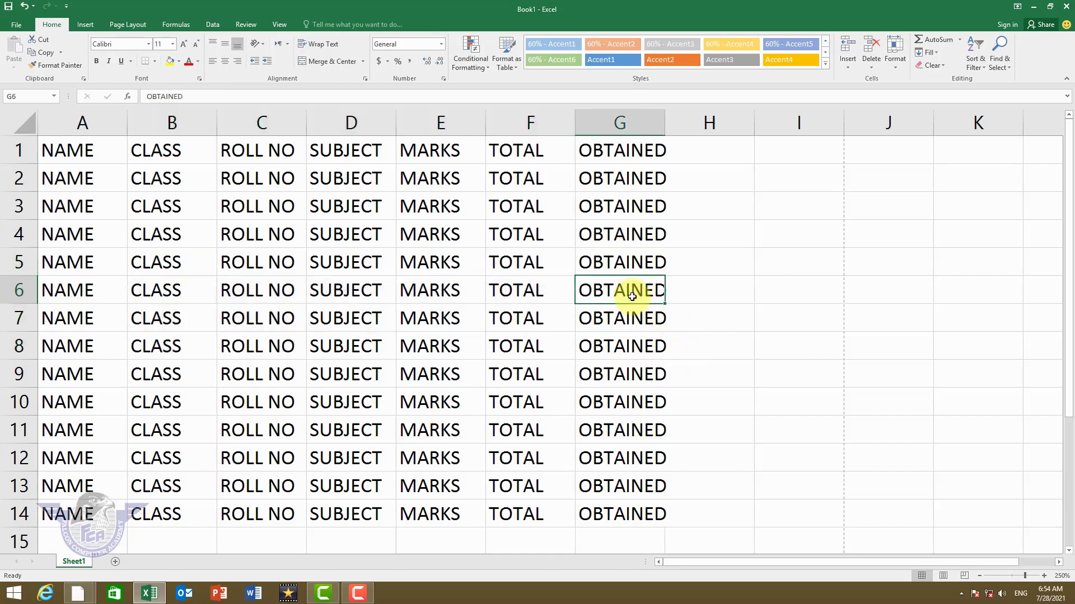
pyautogui.press('Right')
pyautogui.press('Right')
pyautogui.press('Right')
pyautogui.press('Right')
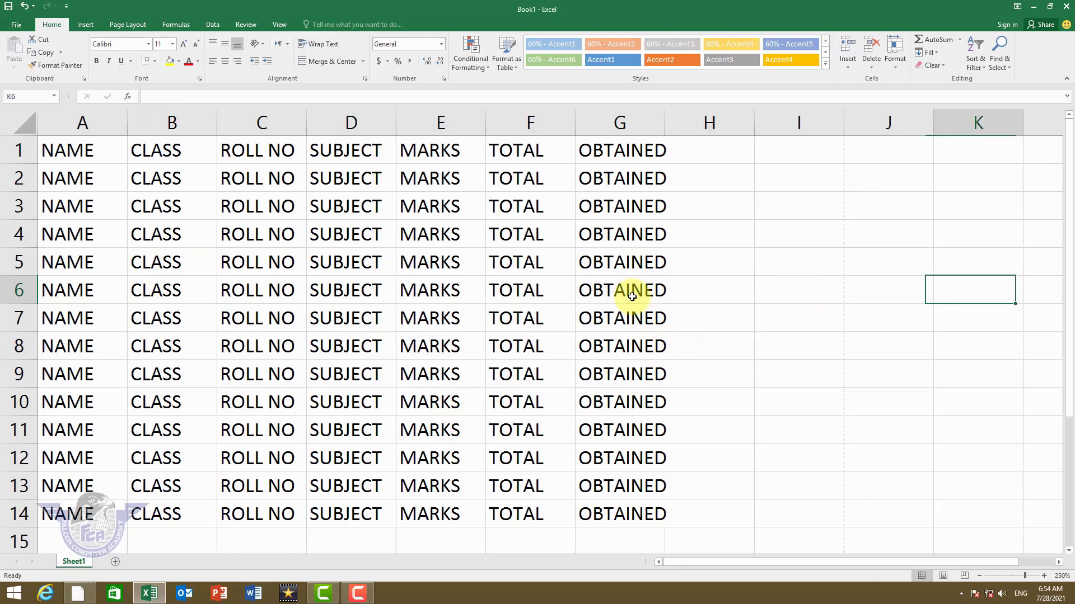
pyautogui.press('Right')
pyautogui.press('Right')
pyautogui.press('Right')
pyautogui.press('Right')
pyautogui.press('Right')
pyautogui.press('Right')
pyautogui.press('Right')
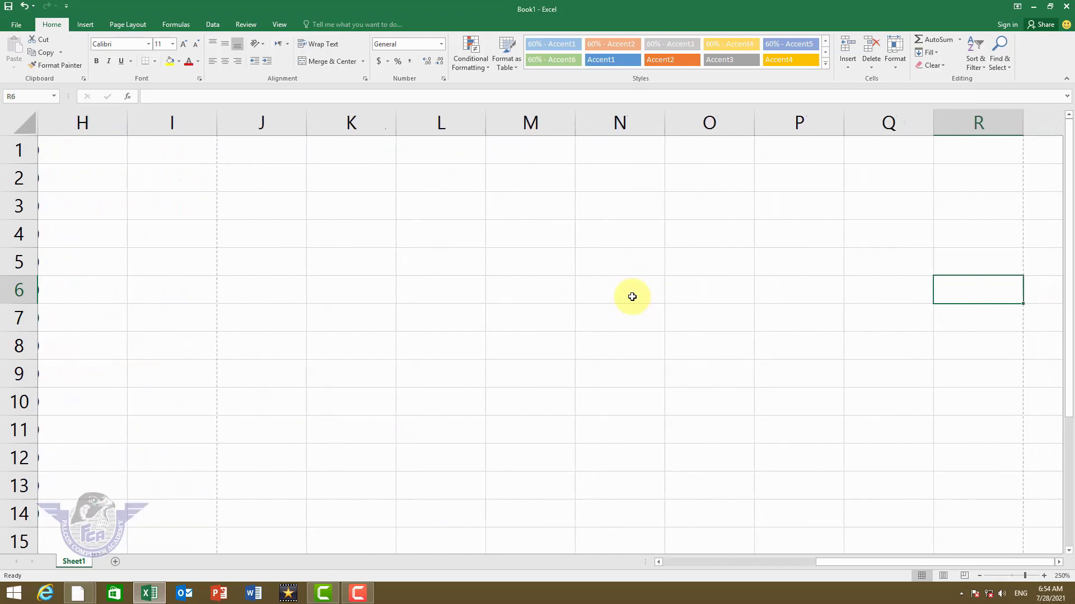
pyautogui.press('Right')
pyautogui.press('Right')
pyautogui.press('Right')
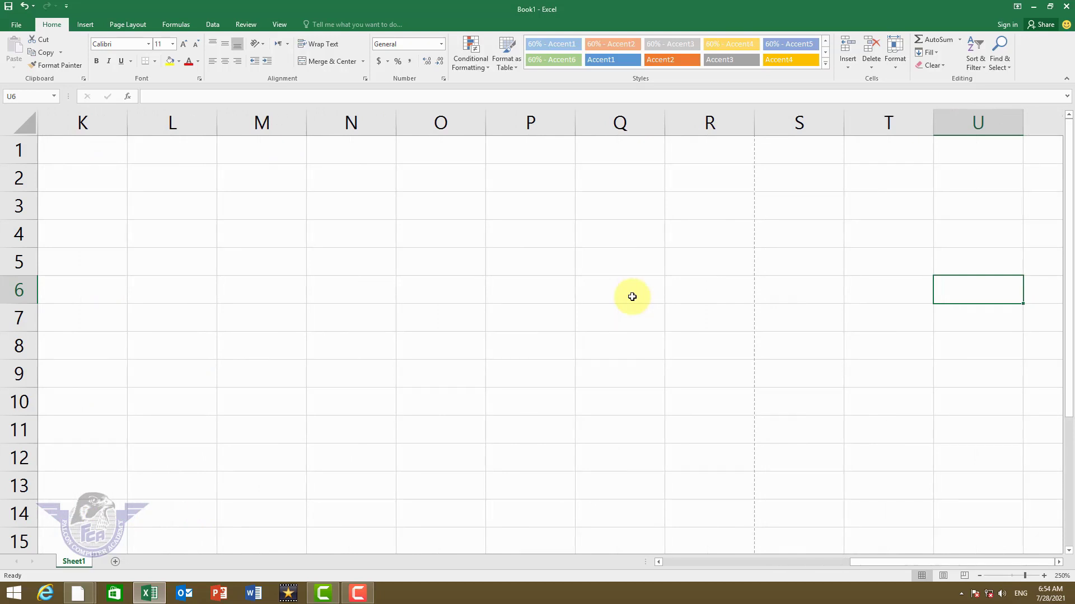
pyautogui.click(354, 294)
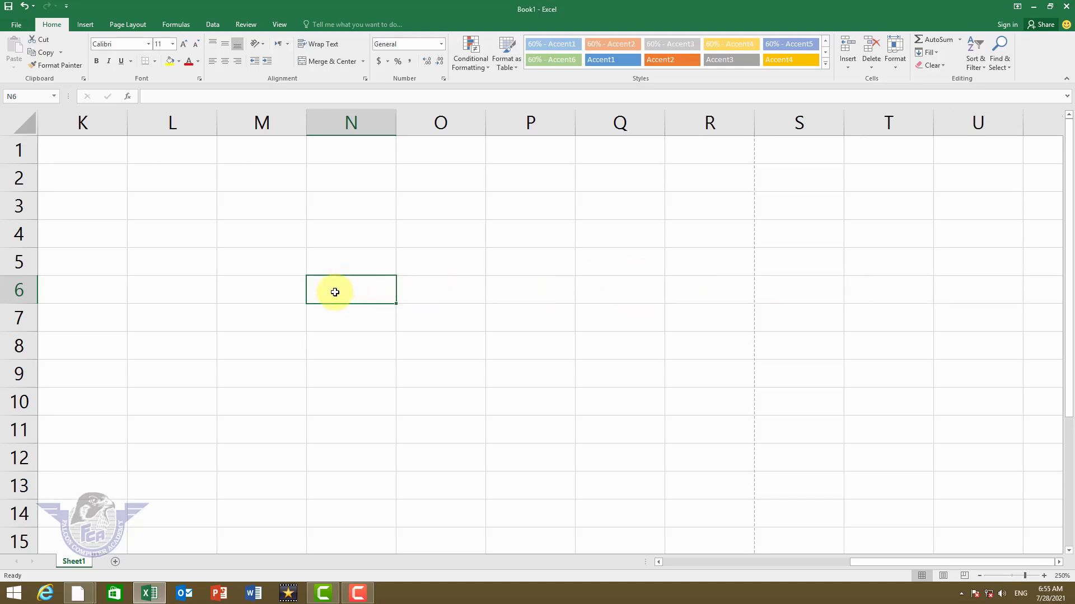
pyautogui.click(267, 292)
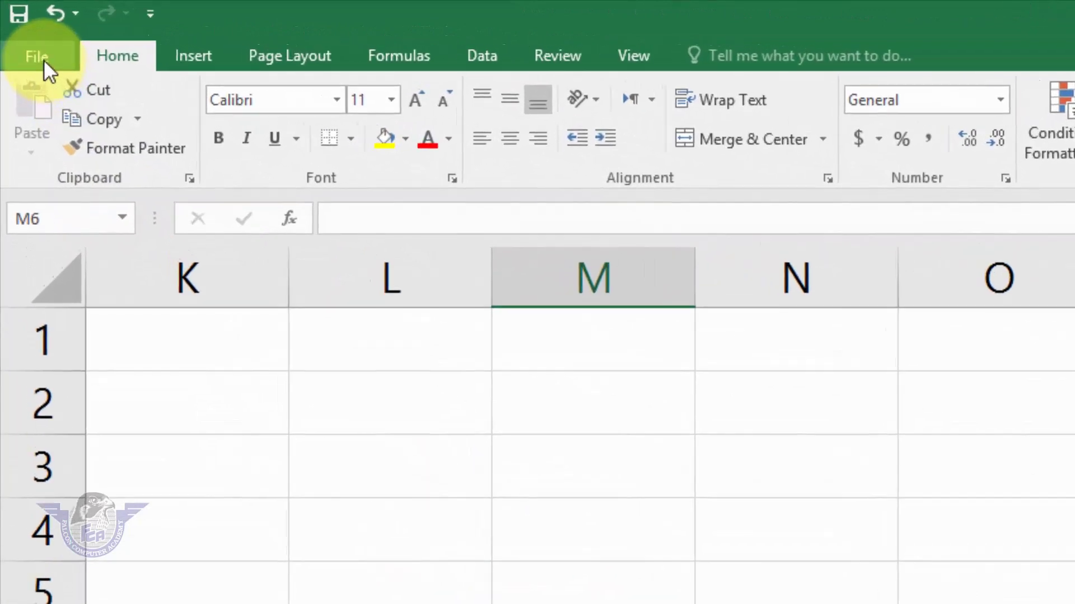
# In Advanced options, set the after-Enter selection direction to Up, then test it
pyautogui.click(16, 25)
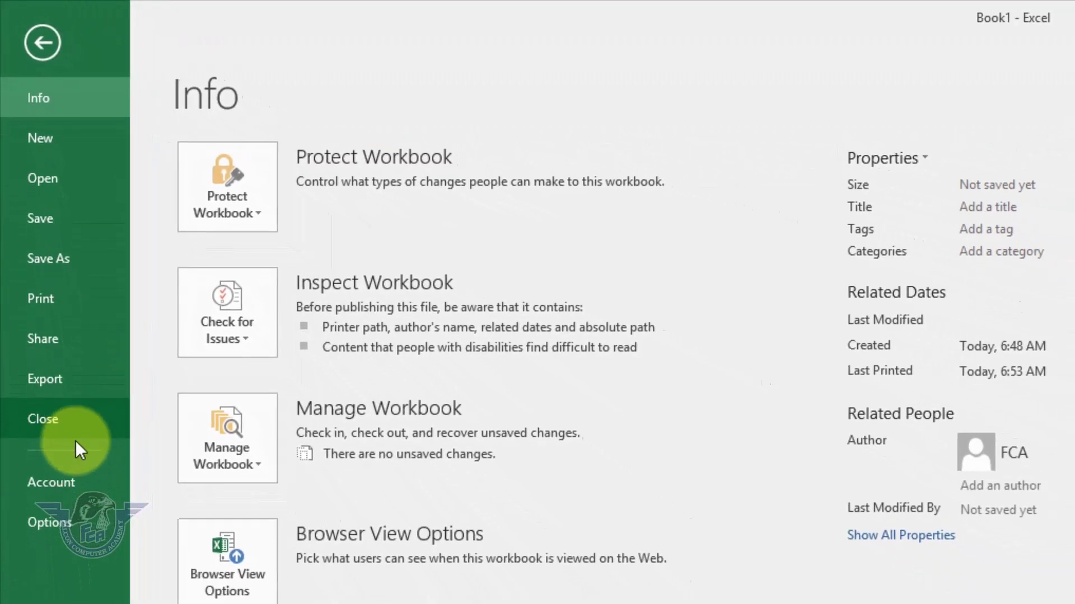
pyautogui.click(72, 513)
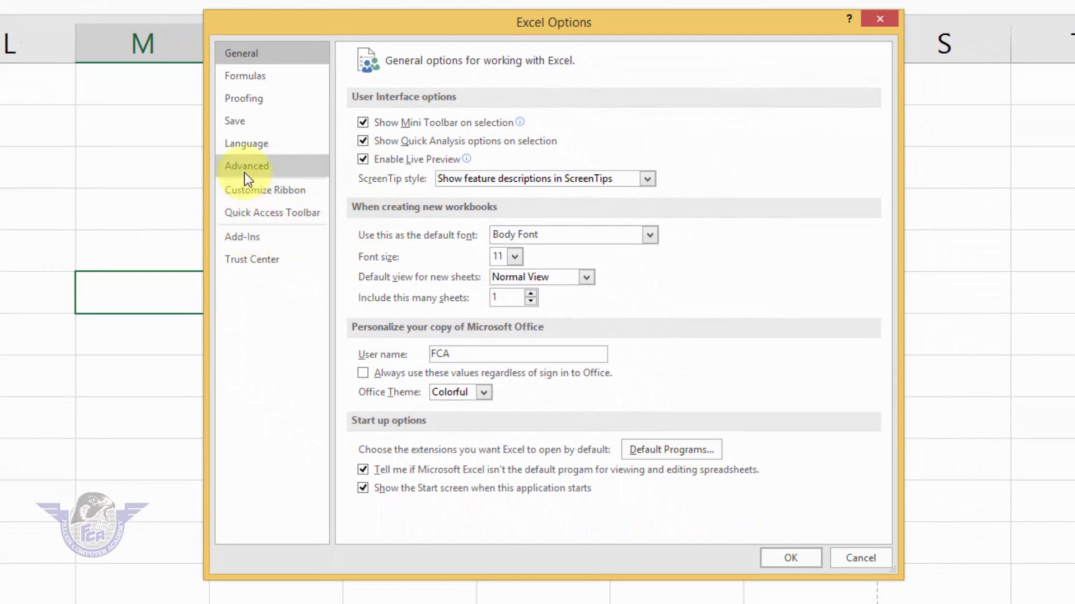
pyautogui.click(244, 172)
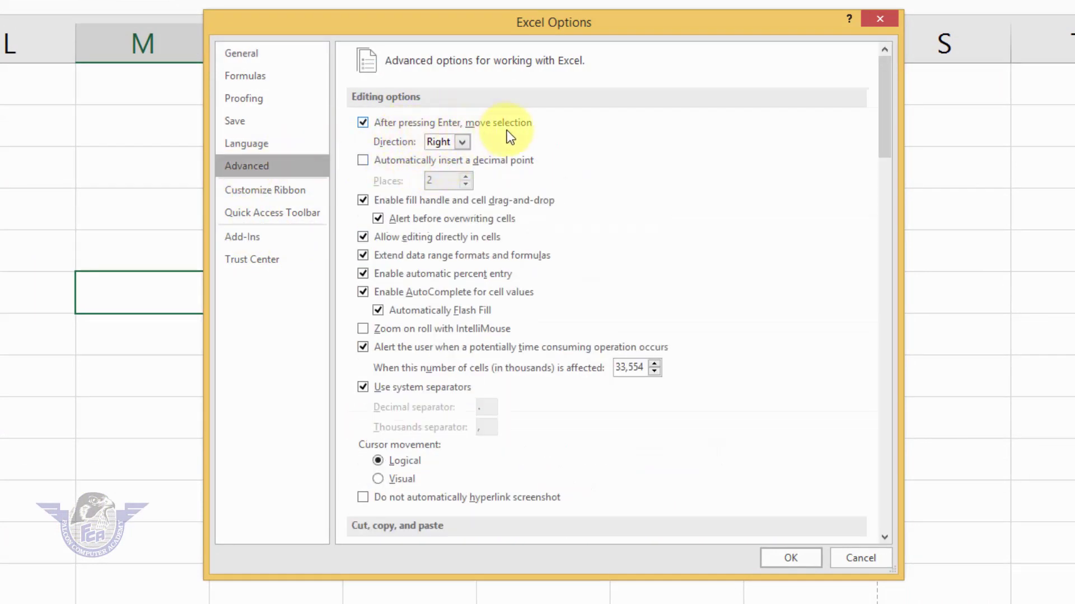
pyautogui.click(463, 143)
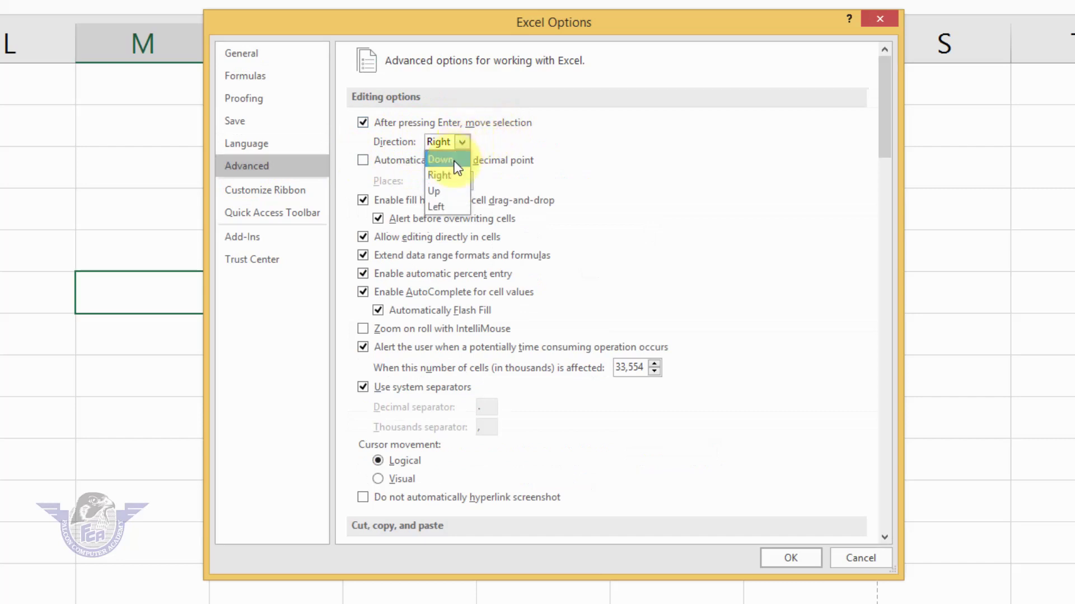
pyautogui.click(444, 190)
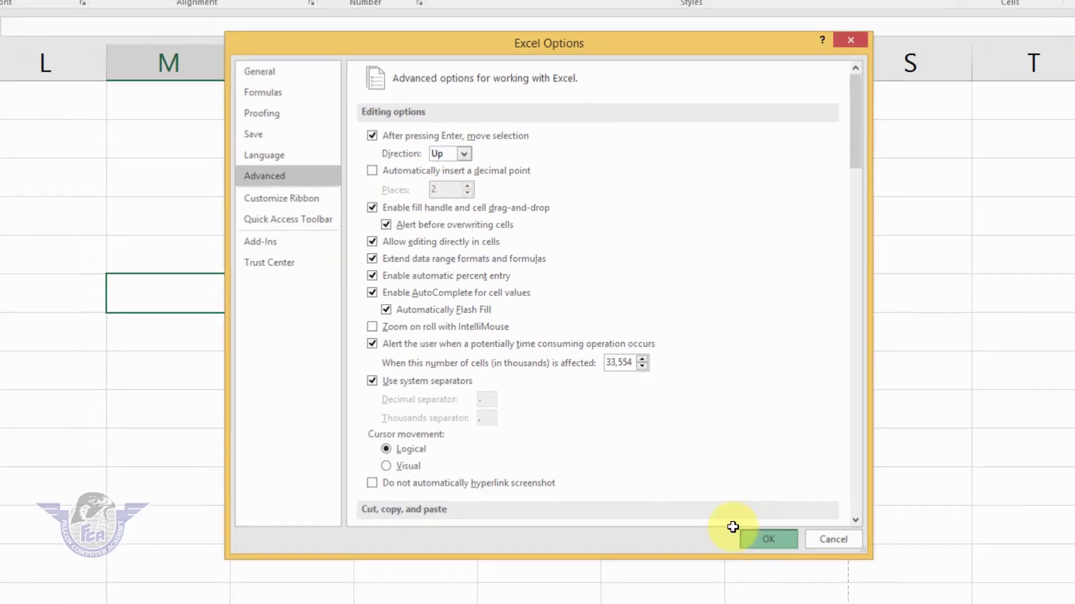
pyautogui.click(791, 557)
pyautogui.press('Return')
# Confirm again so the selection steps upward to row 1
pyautogui.press('Return')
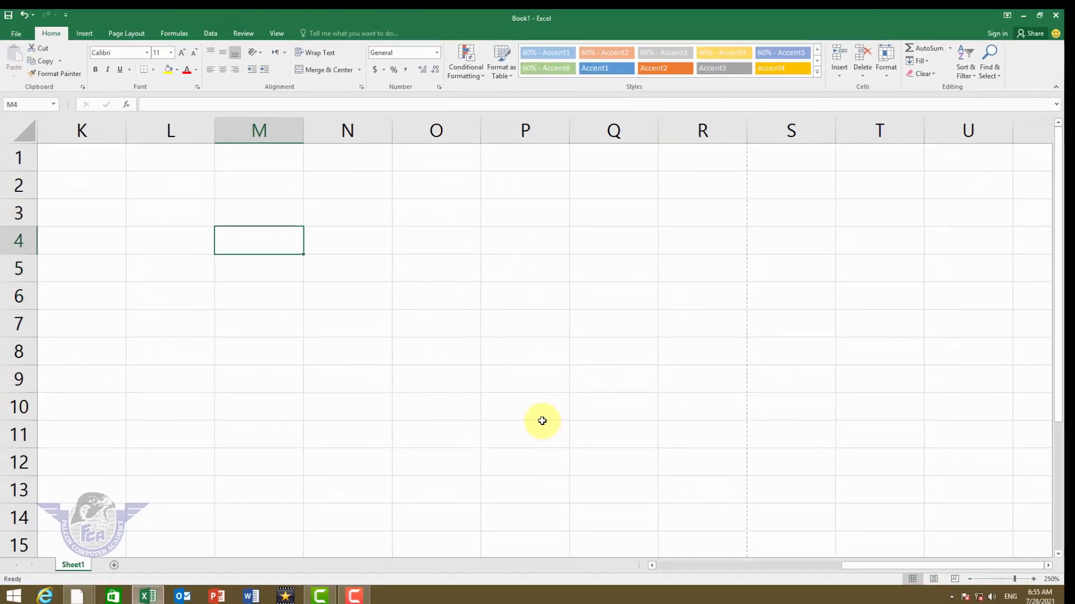
pyautogui.press('Return')
pyautogui.press('Return')
pyautogui.press('Return')
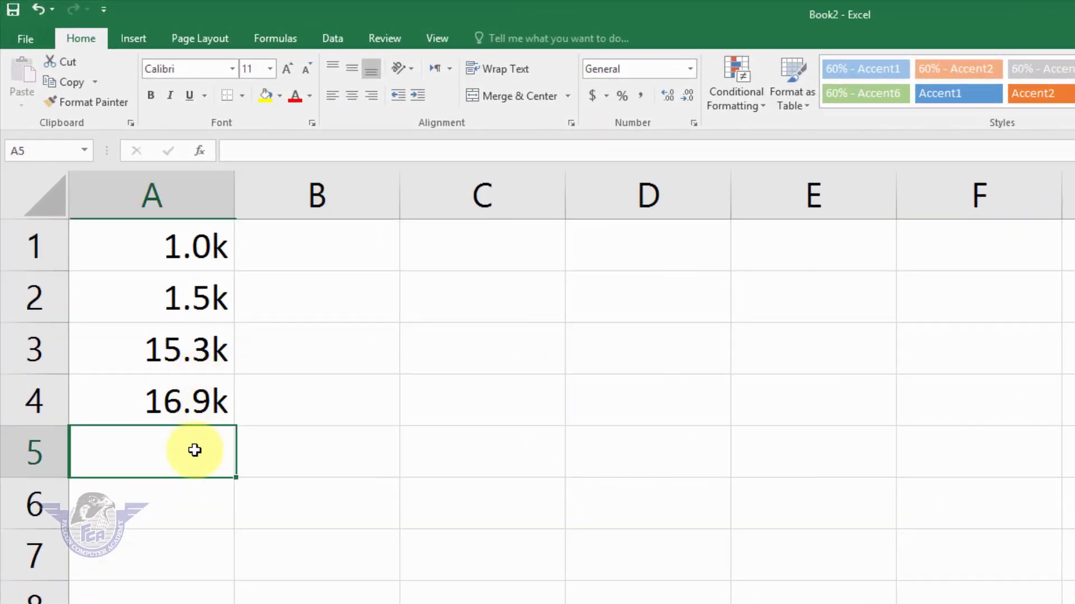
# Enter 1000, 2000 and 2500 in A5:A7, then select B1:B11
pyautogui.click(194, 450)
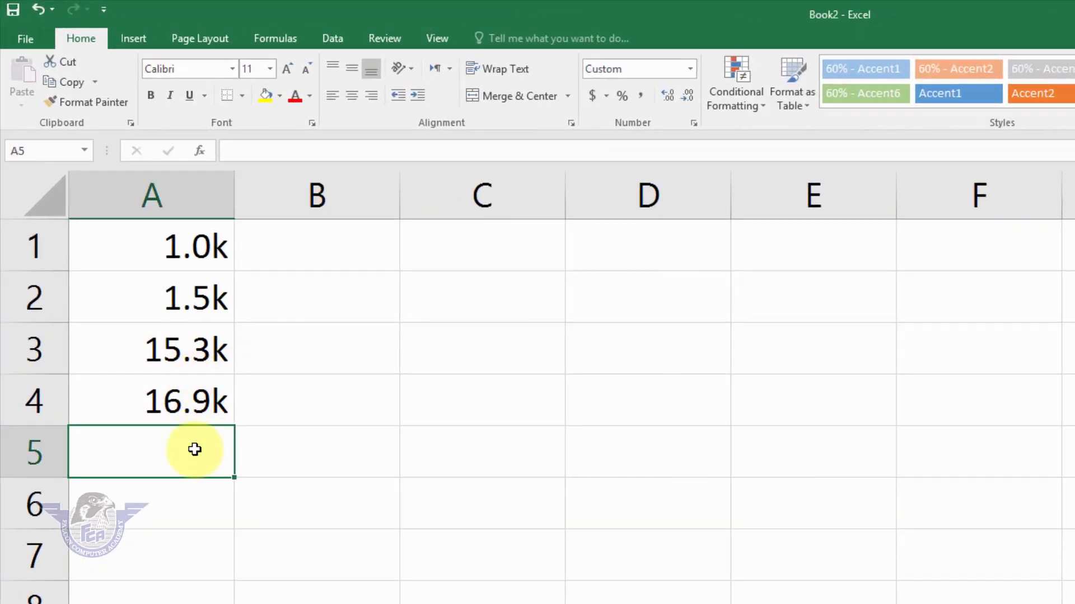
pyautogui.write('1000')
pyautogui.press('Return')
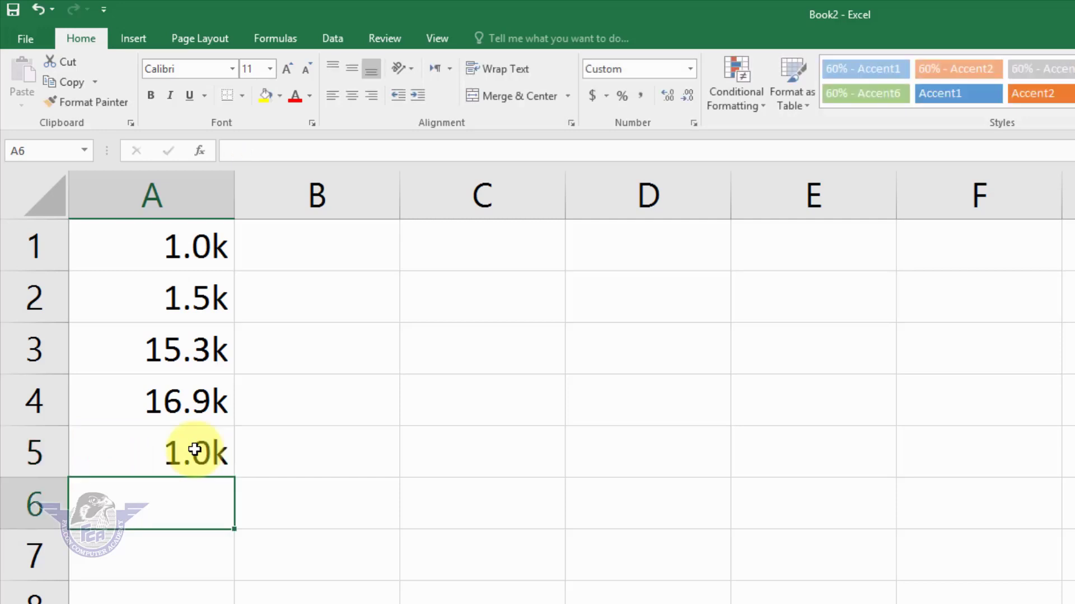
pyautogui.write('2000')
pyautogui.press('Return')
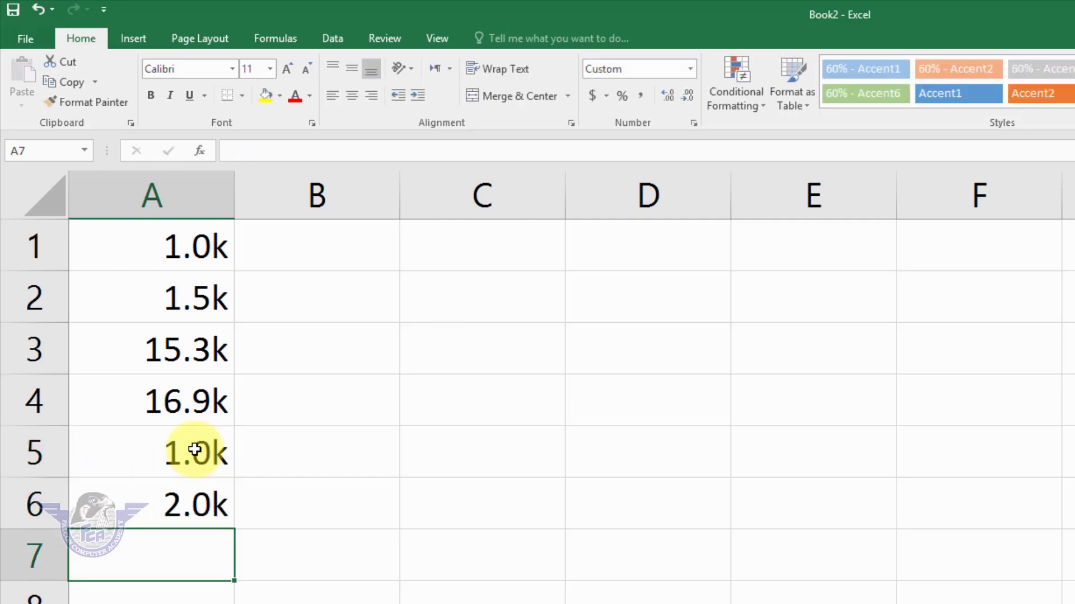
pyautogui.write('2500')
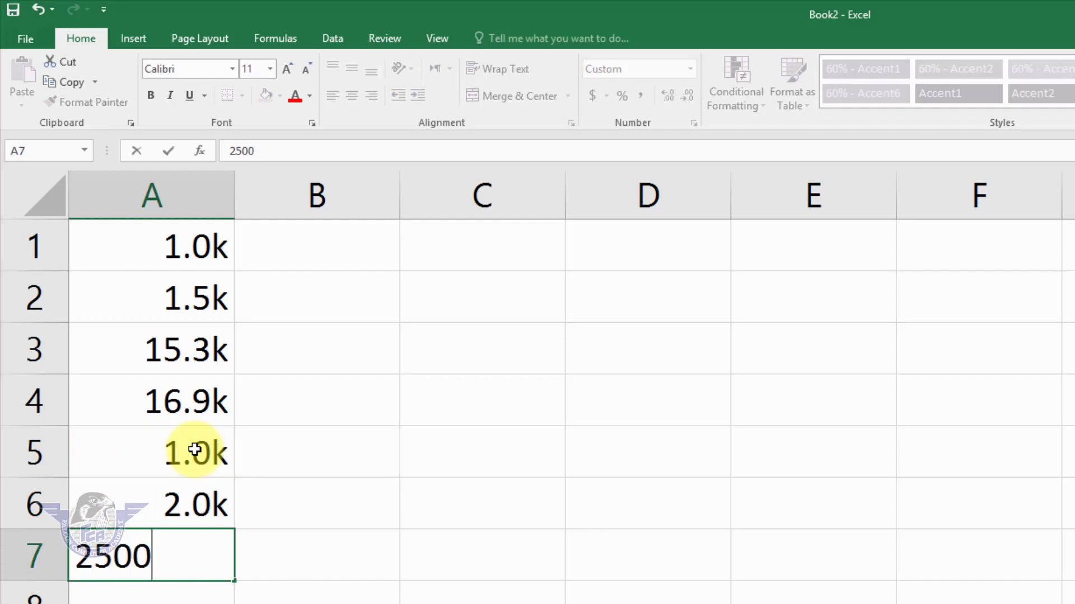
pyautogui.press('Return')
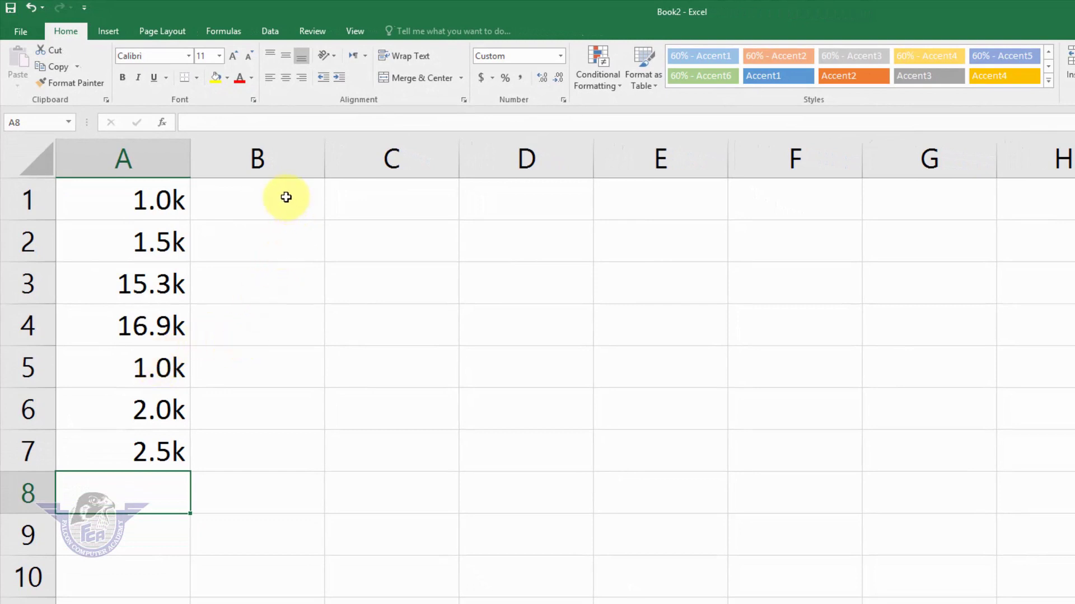
pyautogui.moveTo(288, 197)
pyautogui.mouseDown()
pyautogui.moveTo(291, 601)
pyautogui.moveTo(259, 595)
pyautogui.mouseUp()
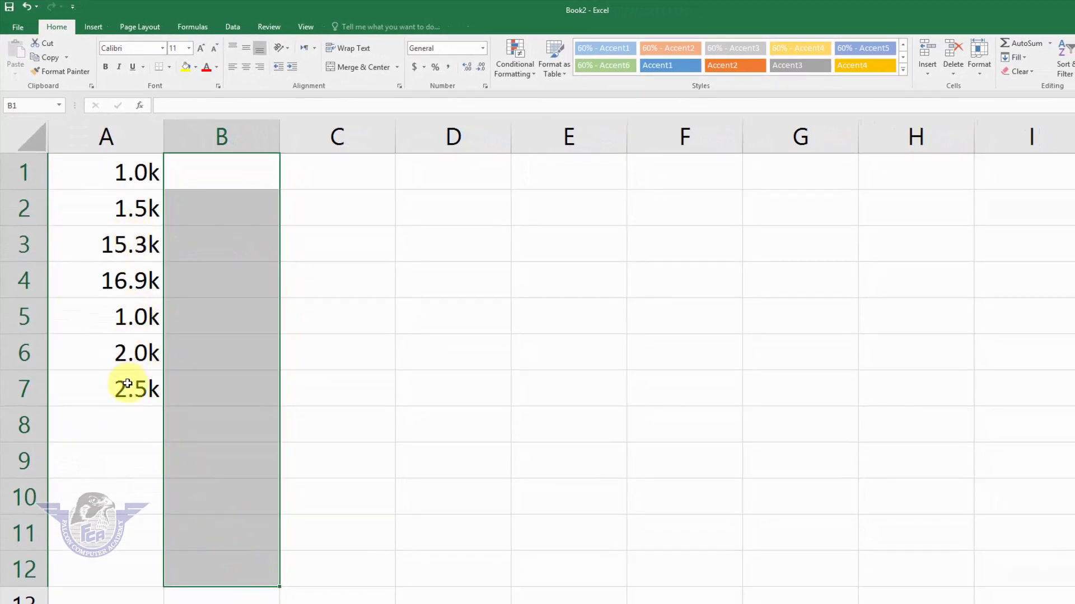
# Give the selected column B cells the custom number format 0.0,k
pyautogui.hotkey('ctrl', '1')
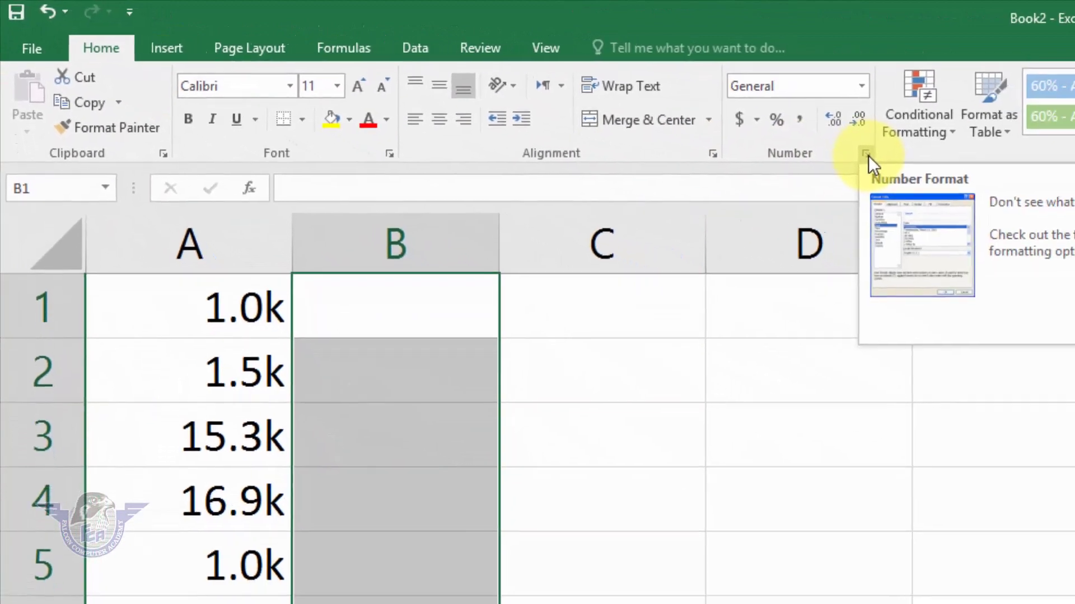
pyautogui.click(1020, 181)
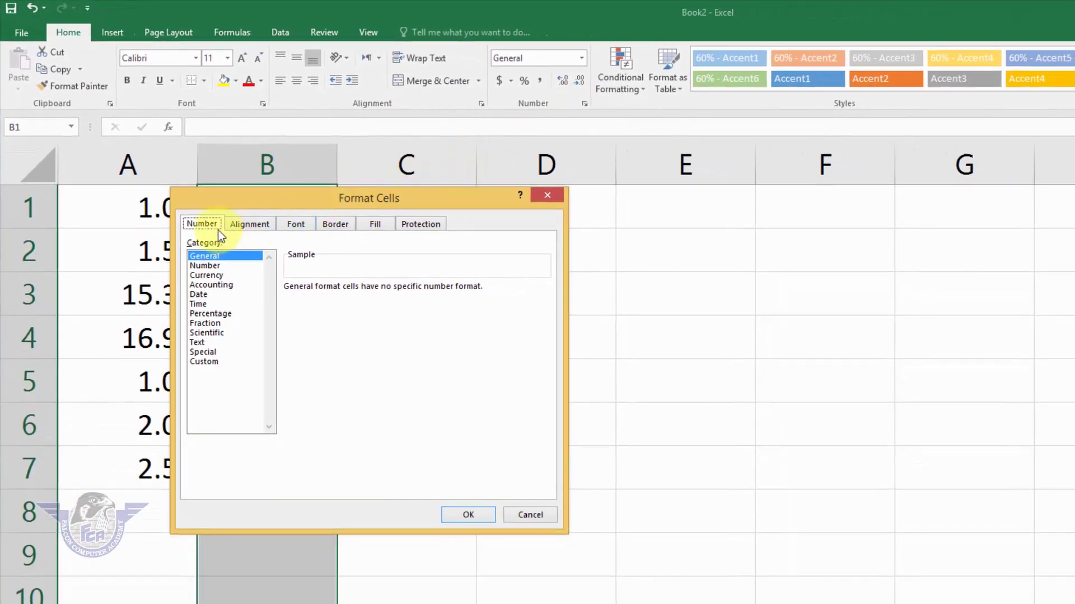
pyautogui.click(204, 361)
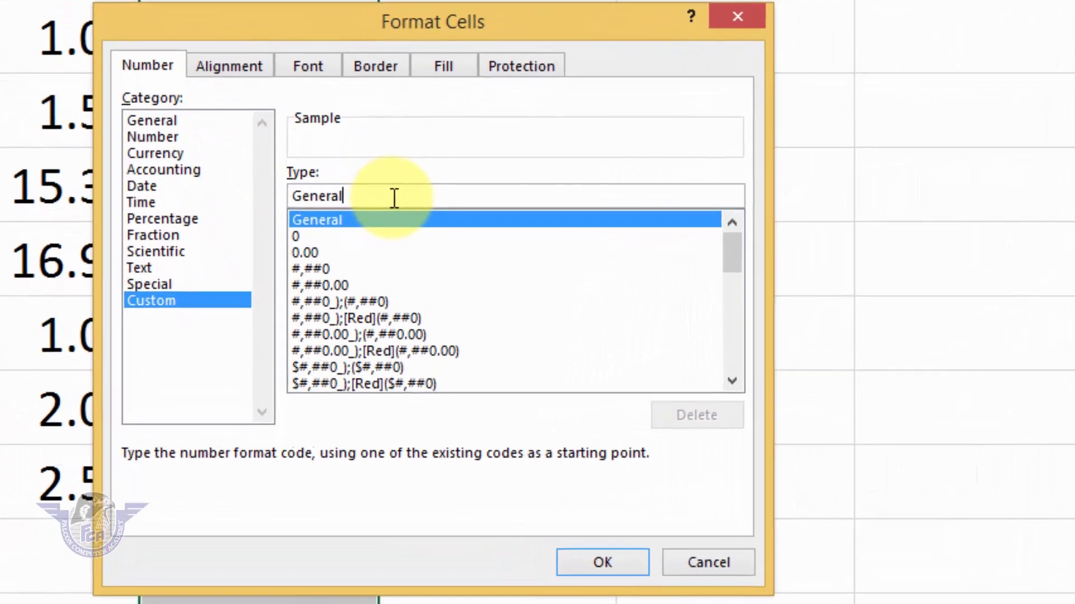
pyautogui.press('BackSpace')
pyautogui.press('BackSpace')
pyautogui.press('BackSpace')
pyautogui.press('BackSpace')
pyautogui.press('BackSpace')
pyautogui.press('BackSpace')
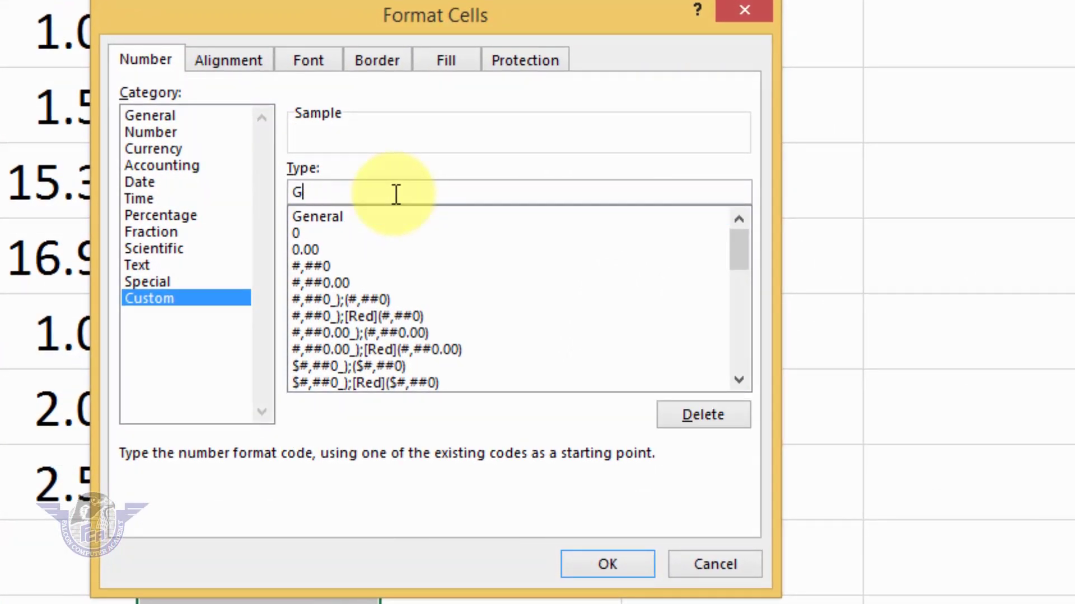
pyautogui.press('BackSpace')
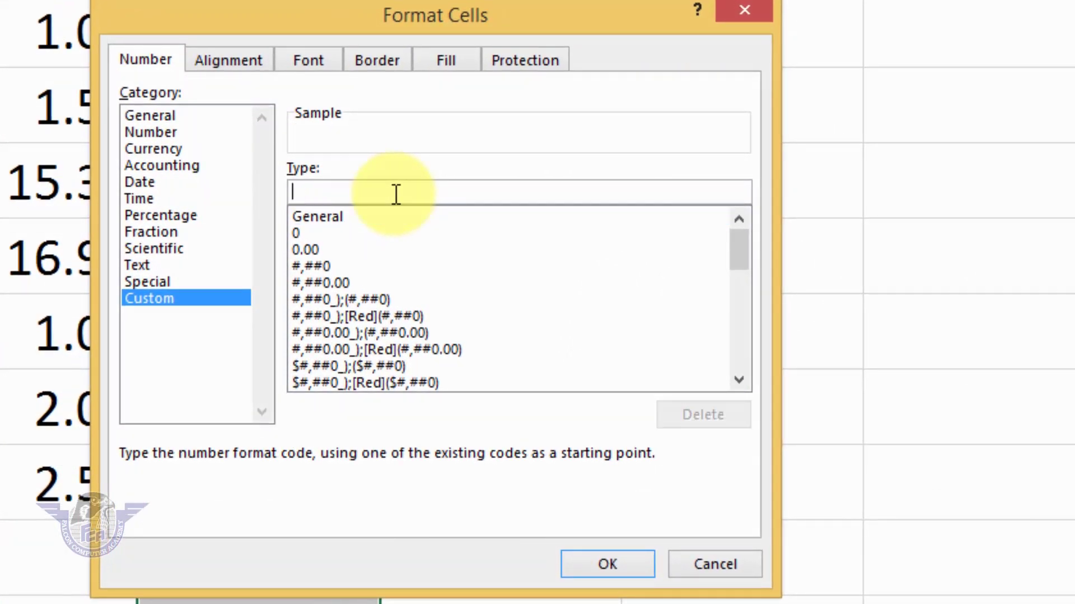
pyautogui.write('0.0')
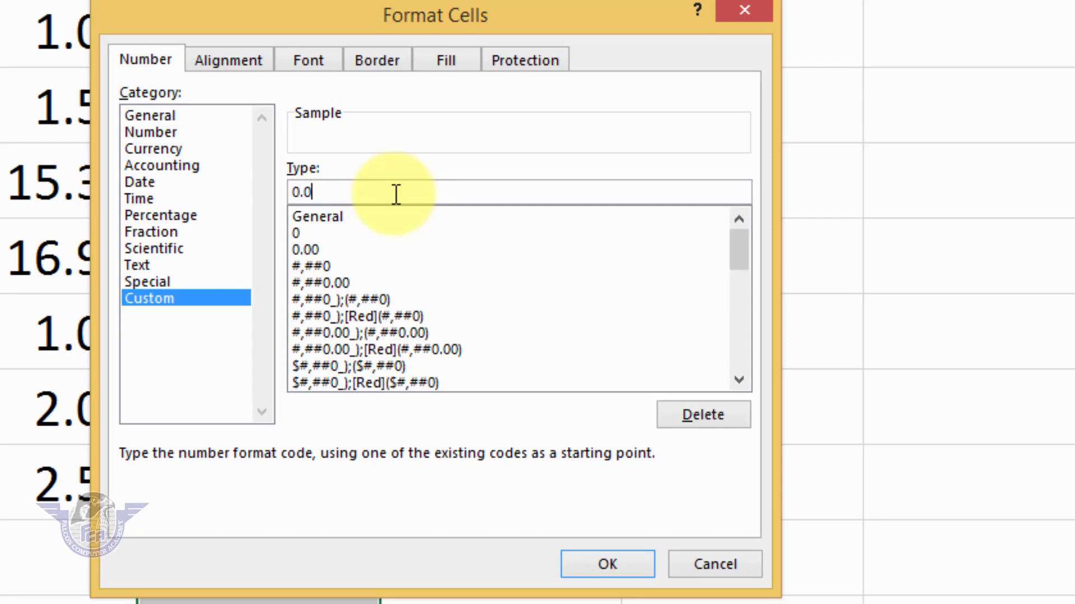
pyautogui.write(',')
pyautogui.write('k')
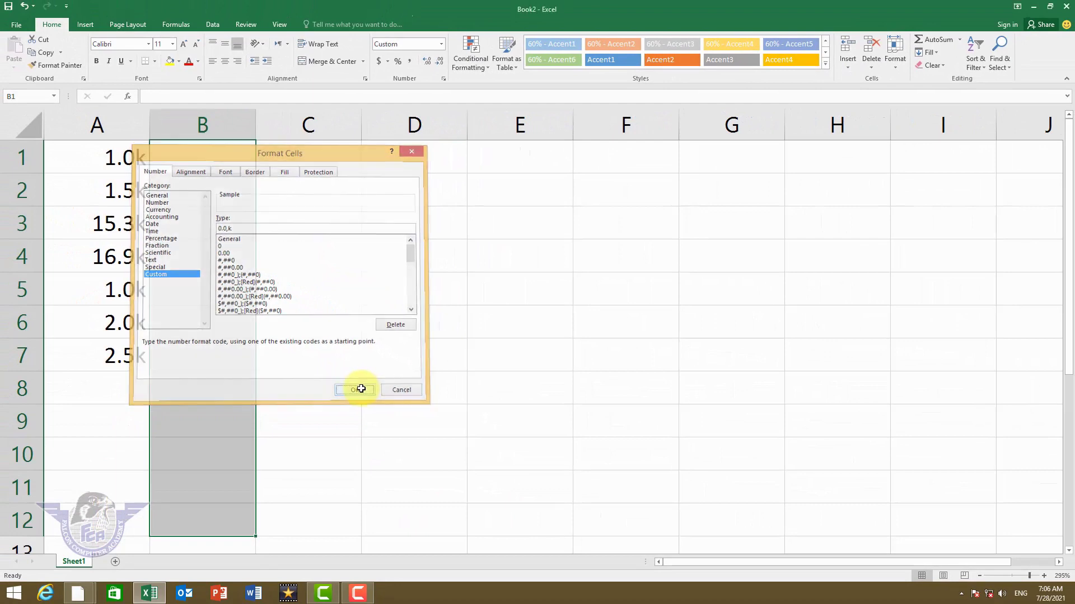
pyautogui.click(358, 391)
# Enter 1000, 2000 and 3600 in B1:B3, displaying as 1.0k, 2.0k and 3.6k
pyautogui.click(221, 160)
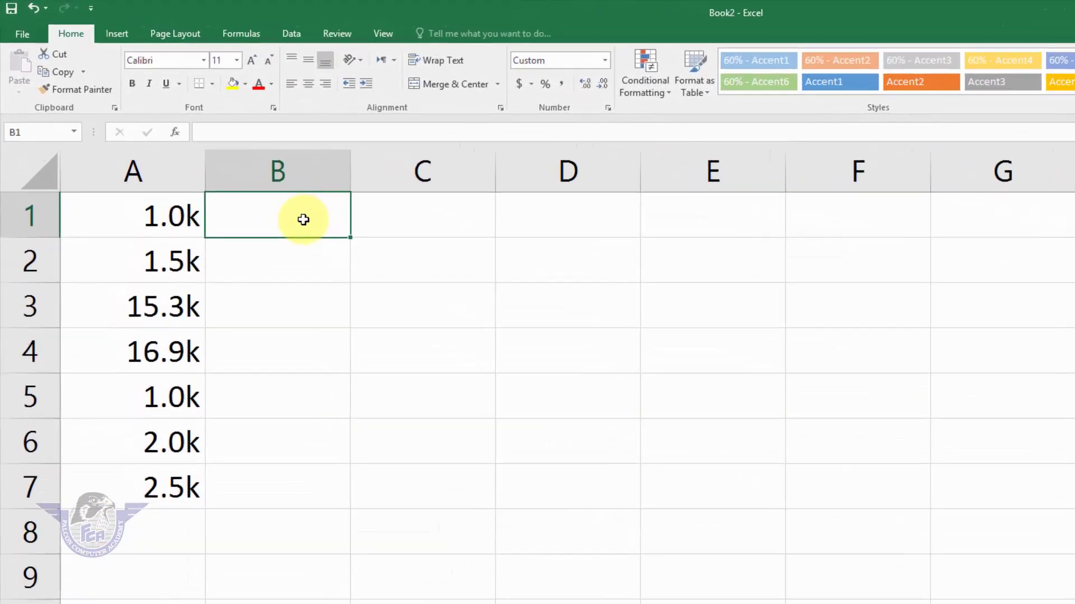
pyautogui.write('1')
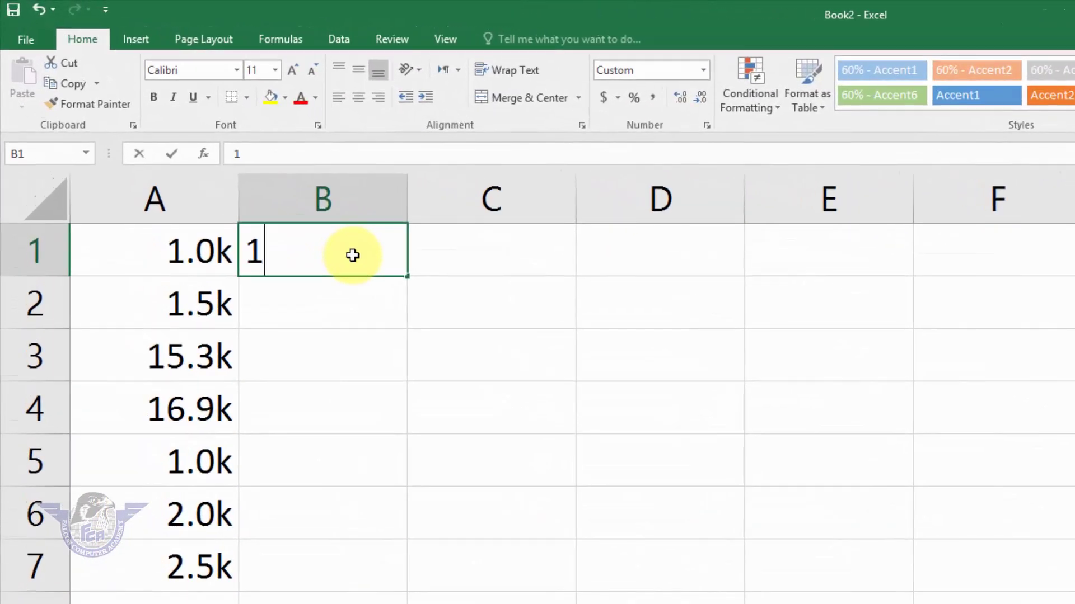
pyautogui.write('000')
pyautogui.press('Return')
pyautogui.write('200')
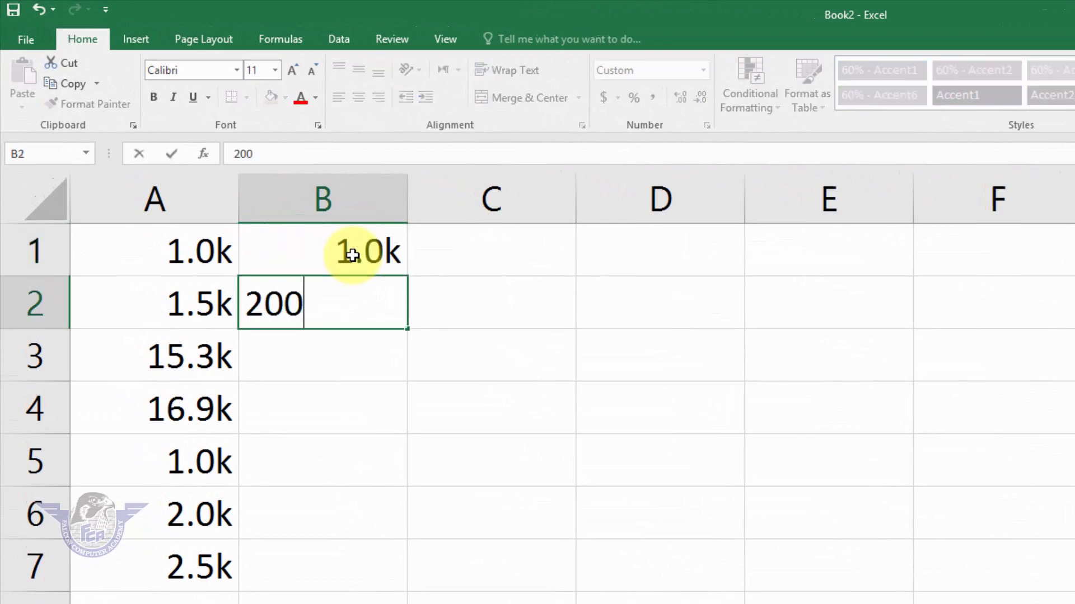
pyautogui.write('0')
pyautogui.press('Return')
pyautogui.write('36')
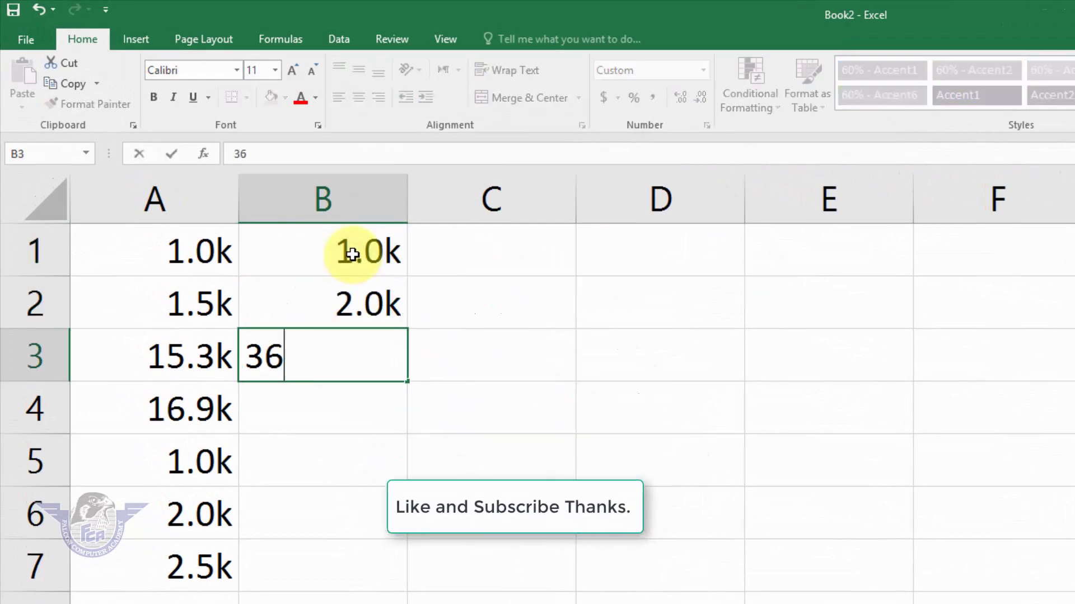
pyautogui.write('00')
pyautogui.press('Return')
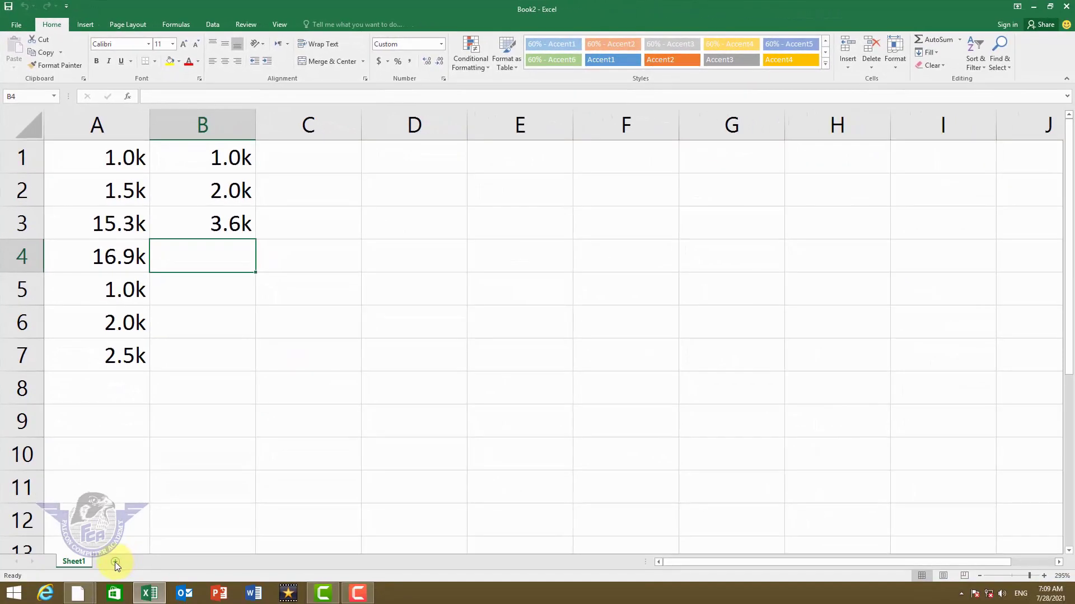
# Add a new sheet, zoom in, and enter 1 in cell A1
pyautogui.click(115, 562)
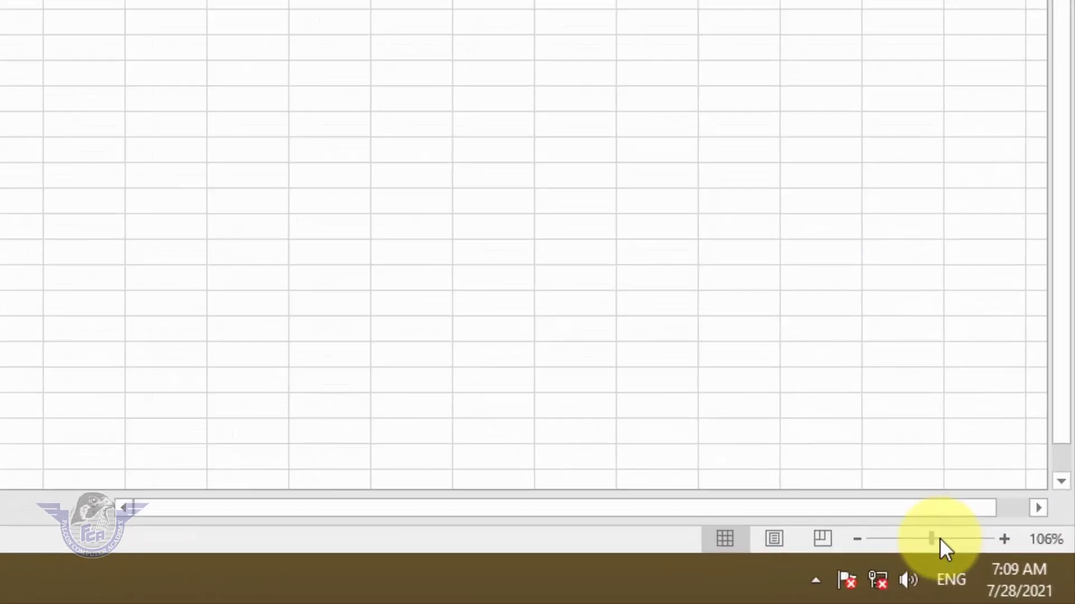
pyautogui.moveTo(1011, 575); pyautogui.dragTo(1030, 575)
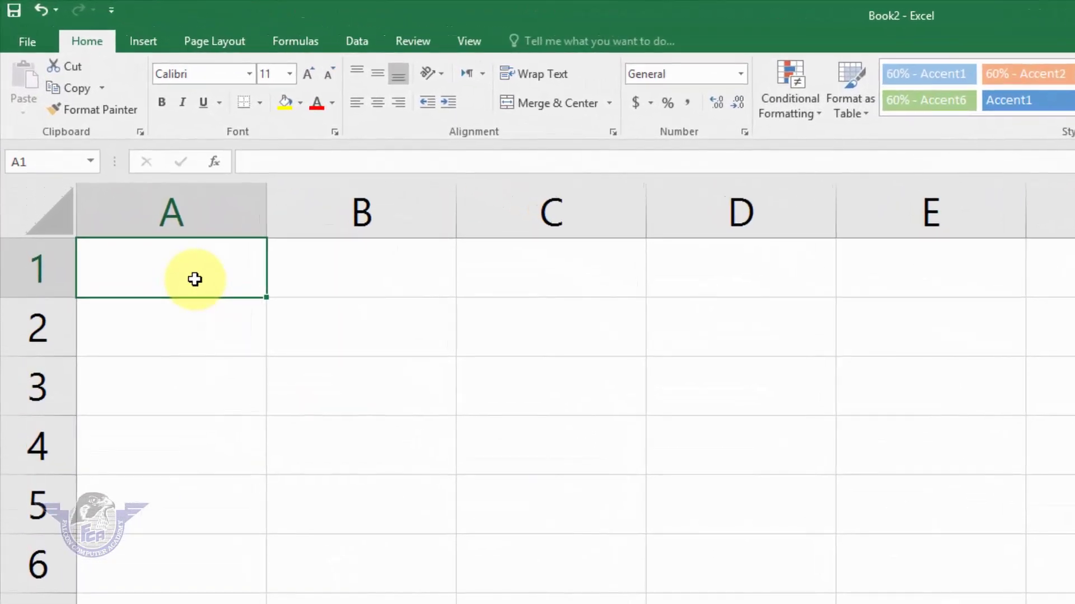
pyautogui.write('1')
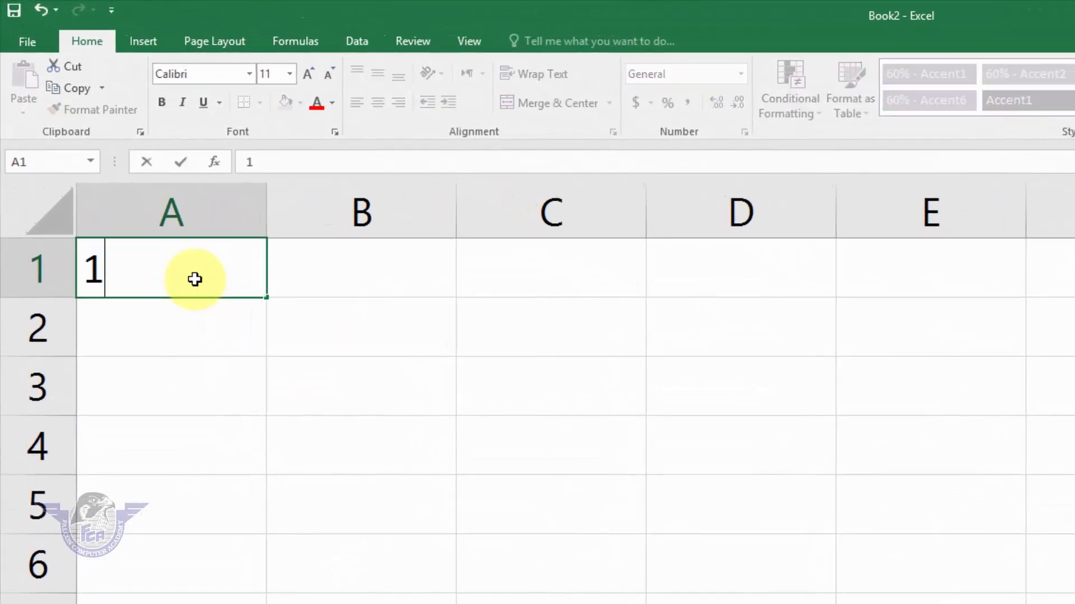
pyautogui.press('Return')
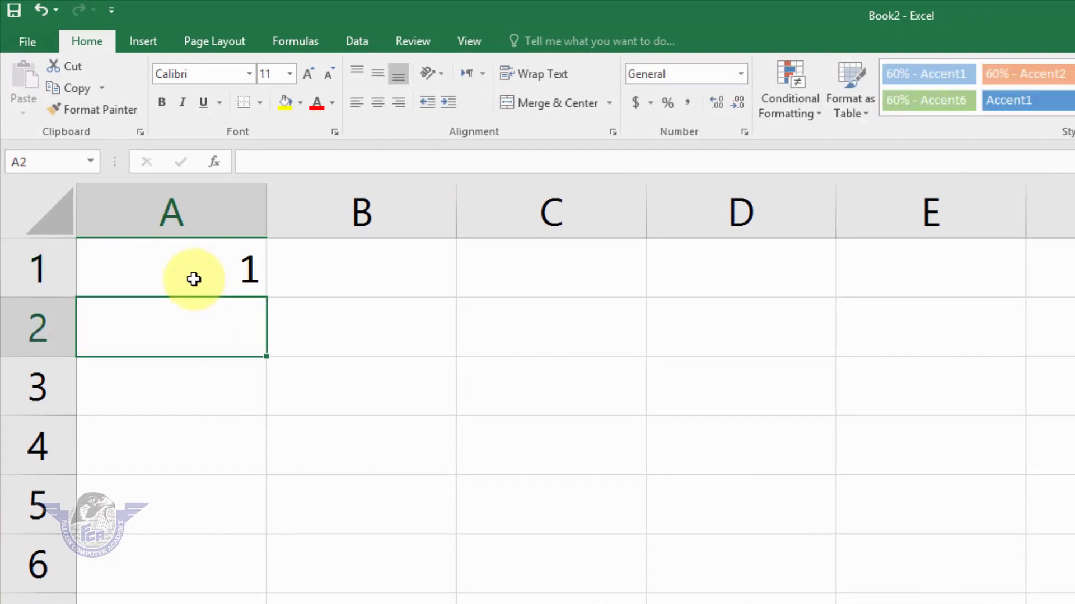
# Enter the formula =A1+1 in A2, then reselect A2 and bring up Go To
pyautogui.write('=')
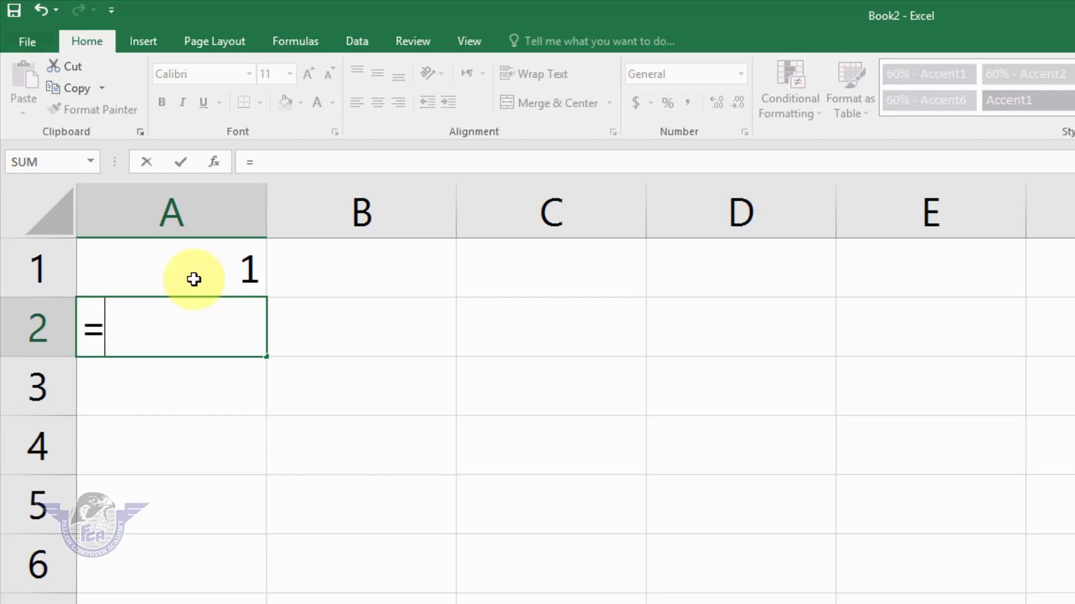
pyautogui.write('a1+1')
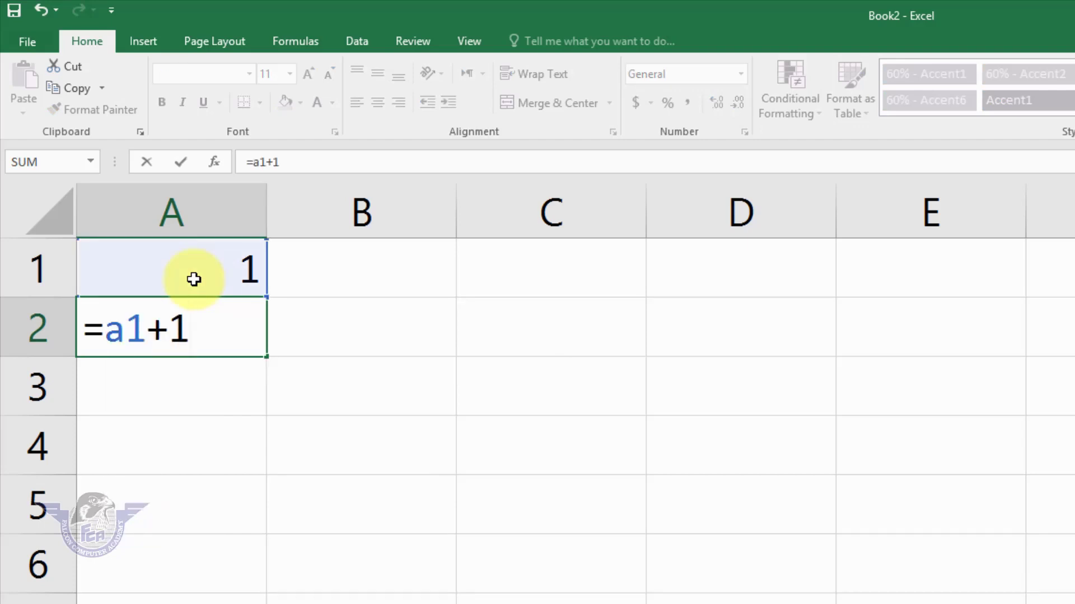
pyautogui.press('Return')
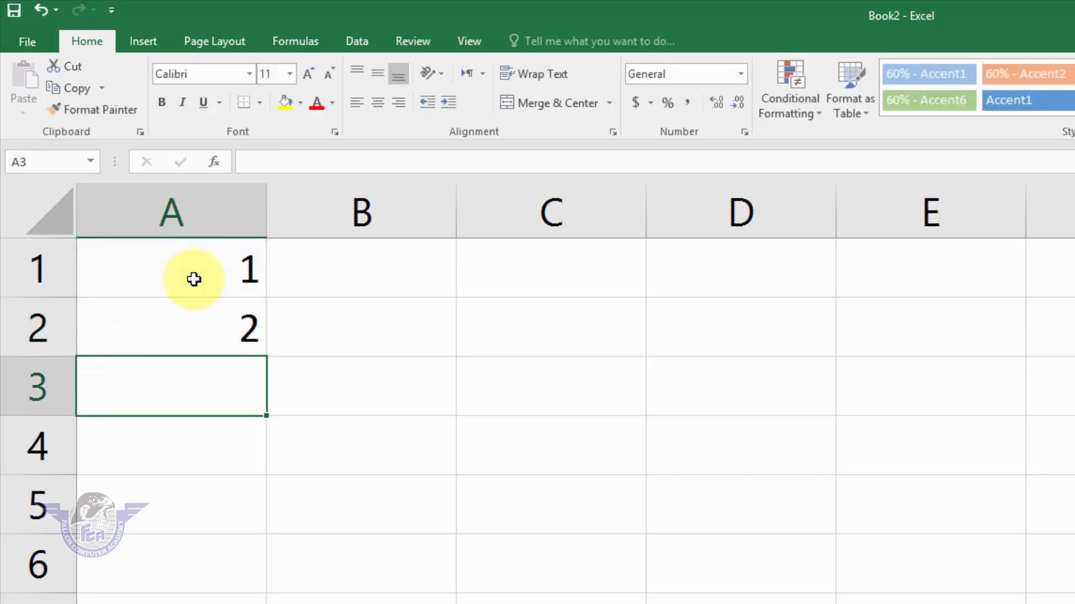
pyautogui.click(175, 329)
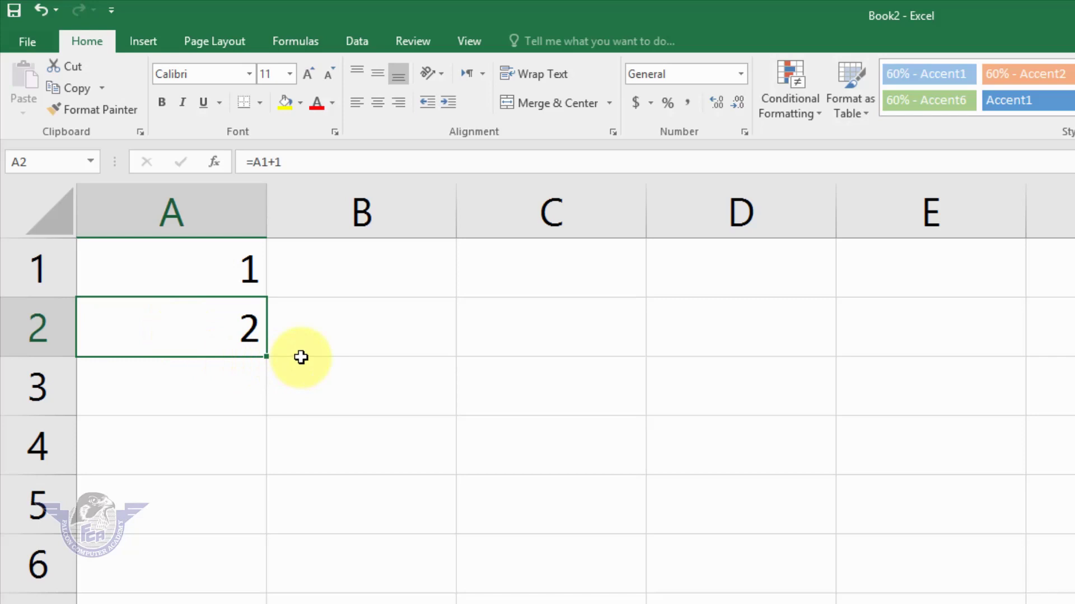
pyautogui.hotkey('ctrl', 'g')
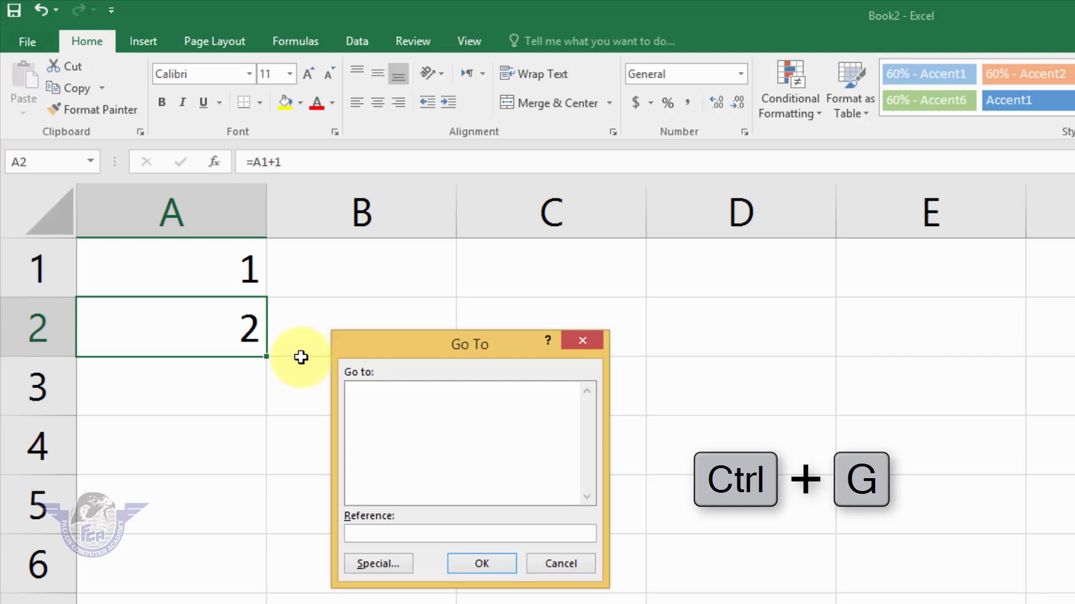
# Extend the selection from A2 down to A200 using Go To reference a200
pyautogui.click(385, 532)
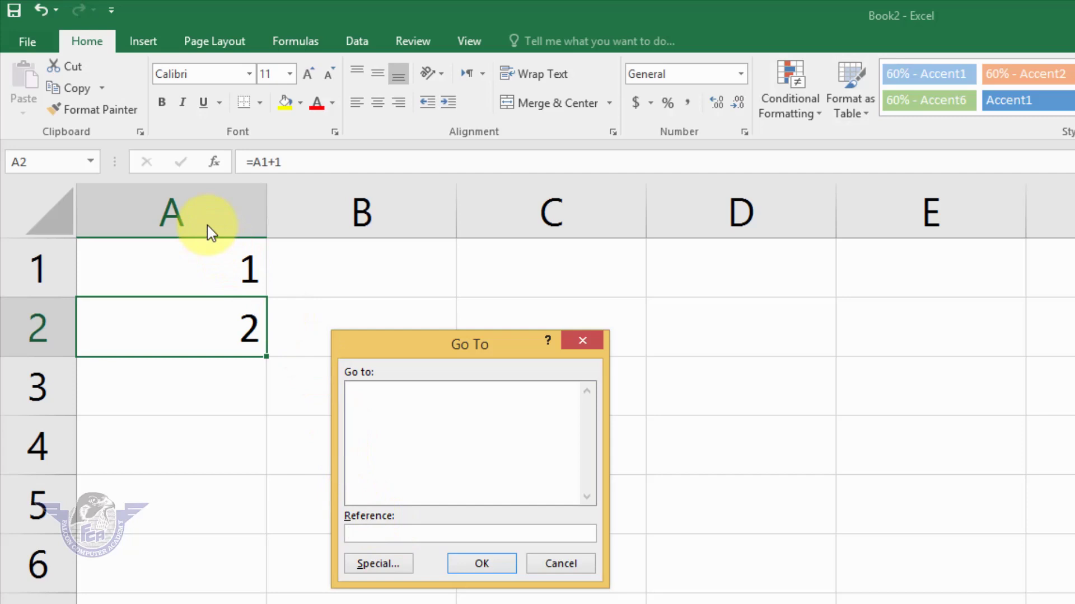
pyautogui.write('a2')
pyautogui.write('00')
pyautogui.hotkey('shift', 'Return')
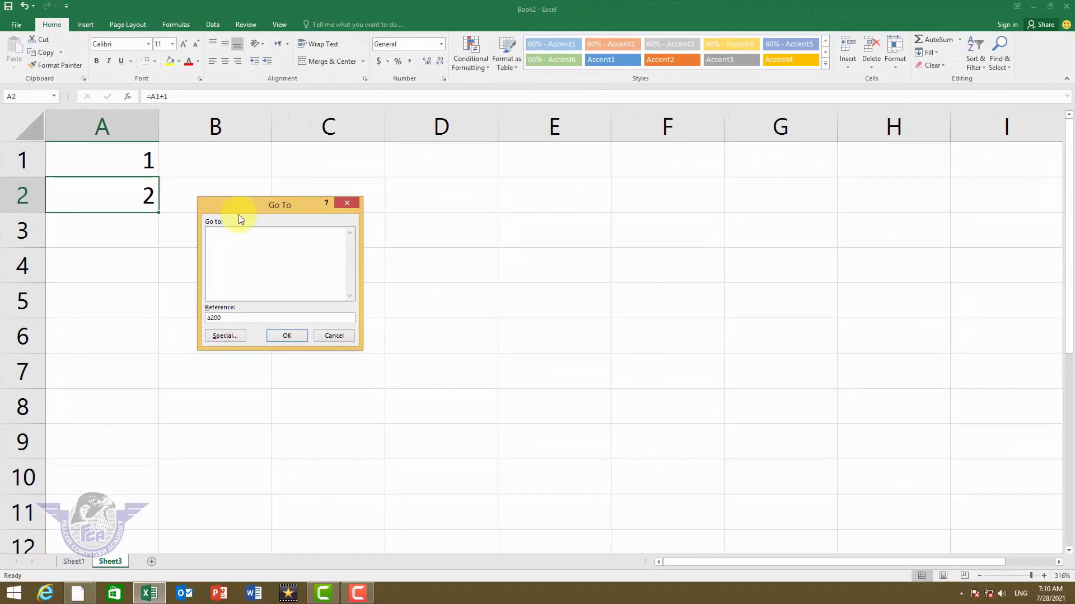
pyautogui.hotkey('shift', 'Return')
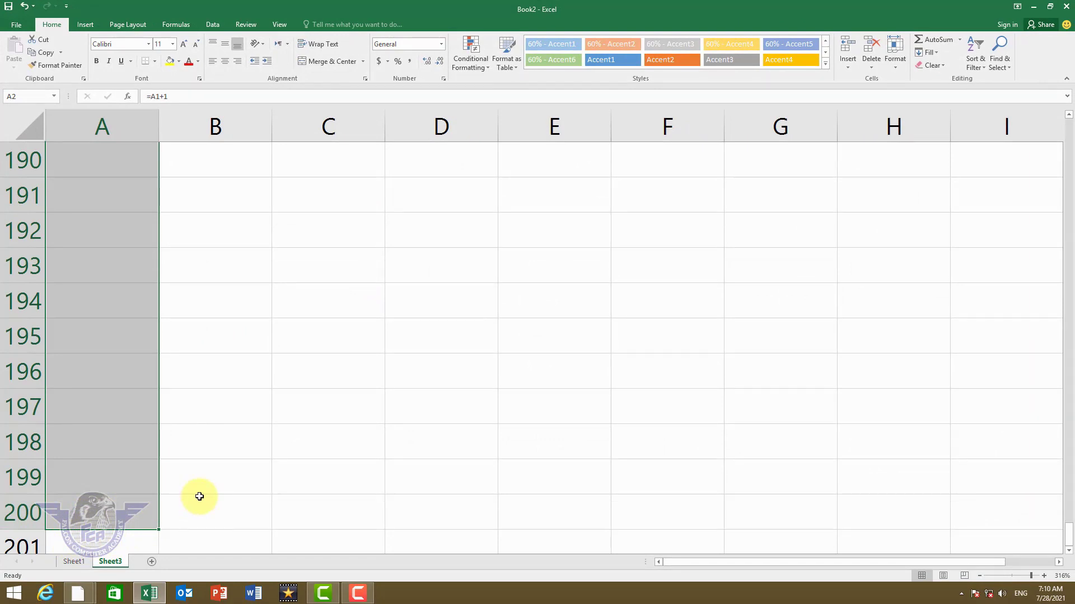
# Commit the =A1+1 formula from A2 into every selected cell down to A200 at once
pyautogui.press('F2')
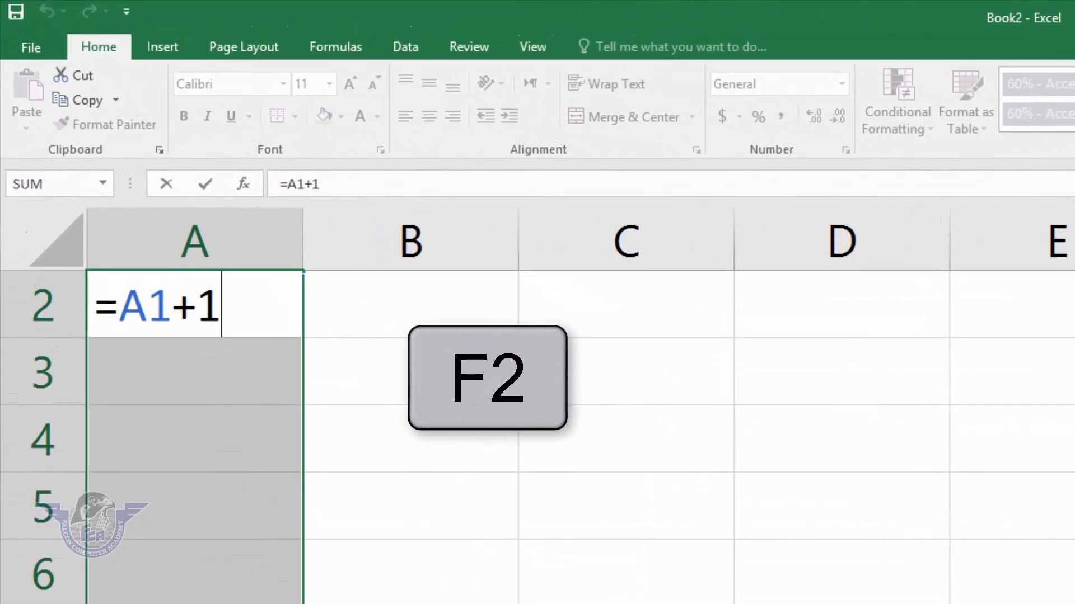
pyautogui.hotkey('ctrl', 'Return')
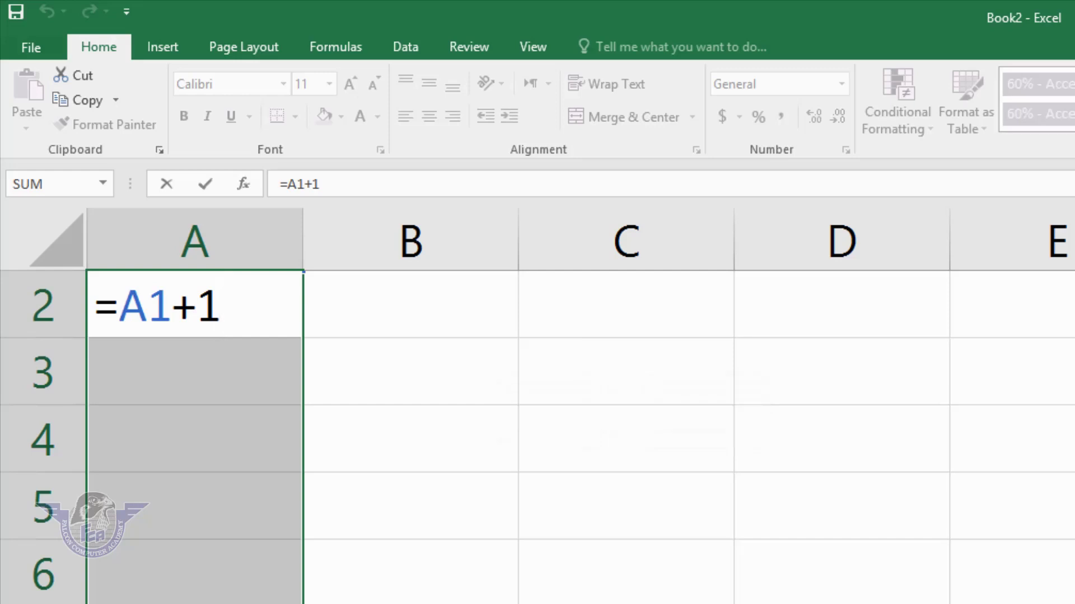
pyautogui.hotkey('ctrl', 'Return')
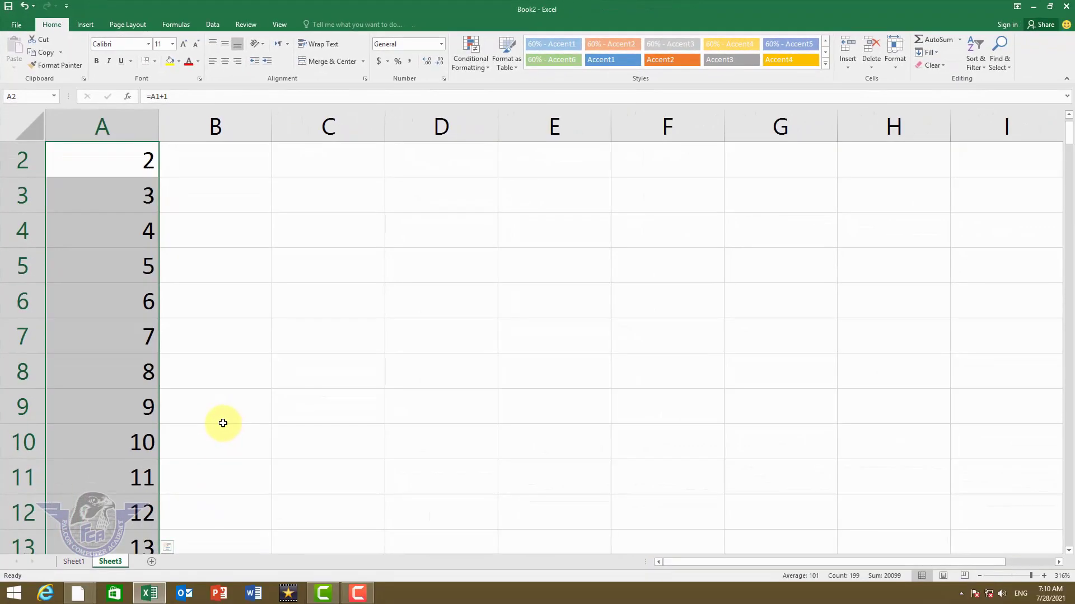
pyautogui.scroll(-2, 219, 426)
pyautogui.scroll(-12, 218, 429)
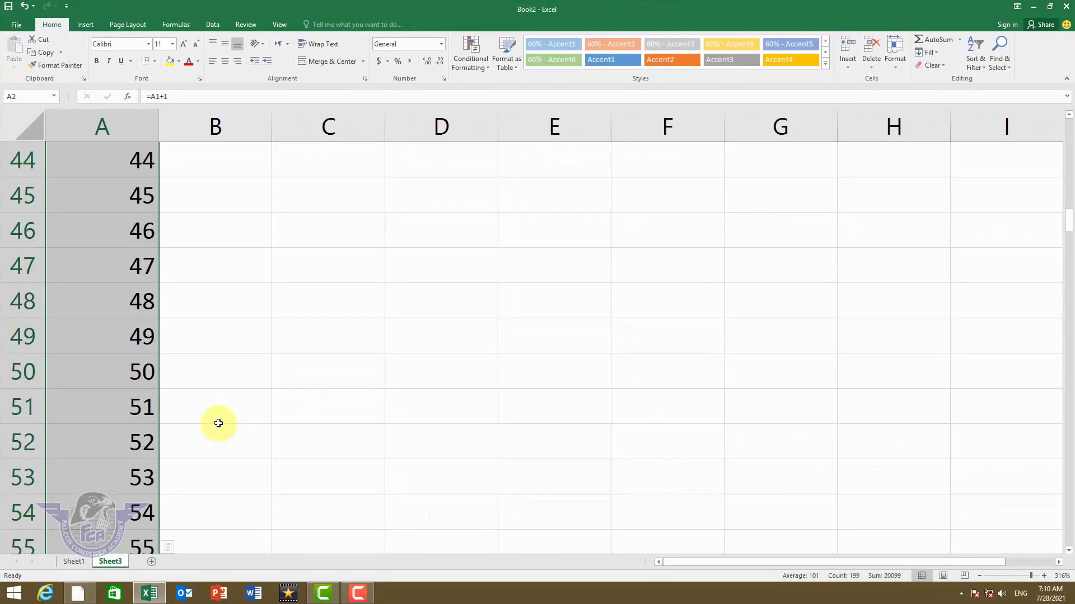
pyautogui.scroll(-14, 219, 423)
pyautogui.scroll(-13, 218, 417)
pyautogui.scroll(-13, 218, 417)
pyautogui.scroll(-13, 218, 417)
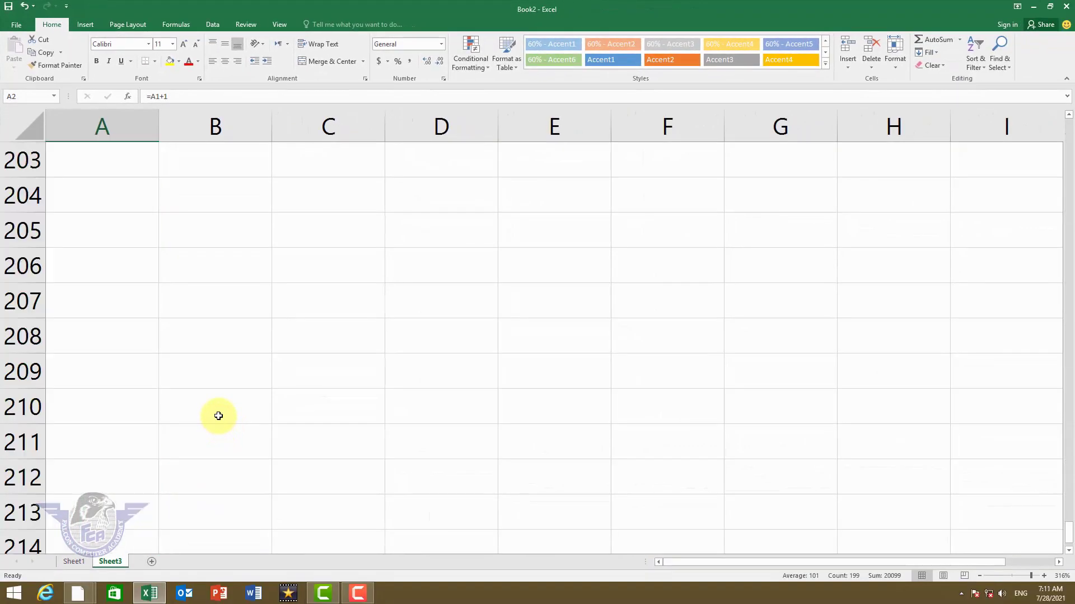
pyautogui.scroll(-7, 218, 417)
pyautogui.scroll(6, 218, 416)
pyautogui.scroll(5, 219, 415)
pyautogui.scroll(1, 219, 415)
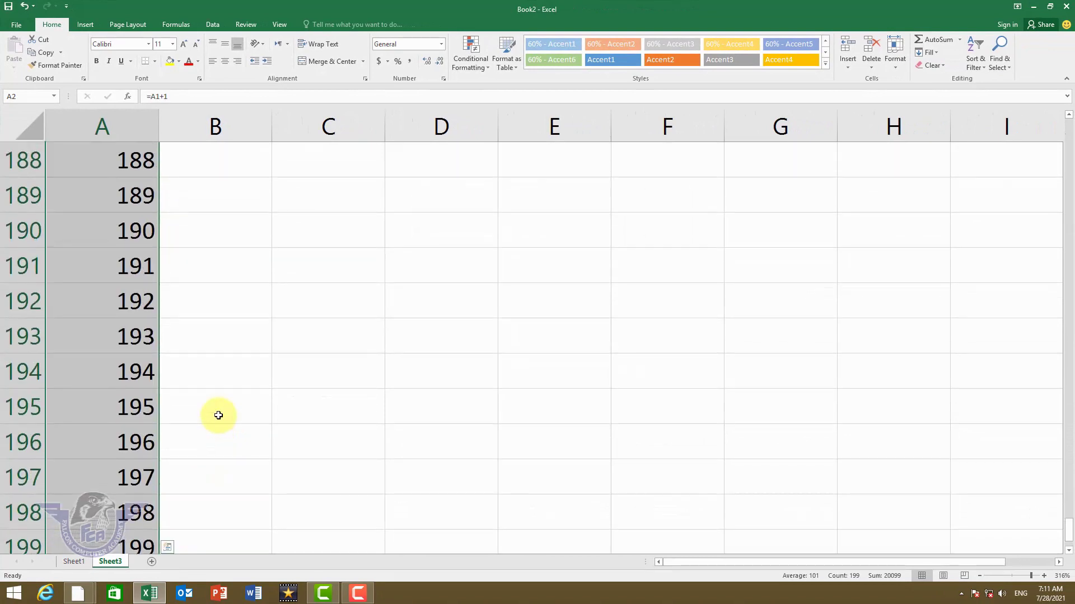
pyautogui.scroll(-3, 218, 415)
pyautogui.scroll(1, 218, 416)
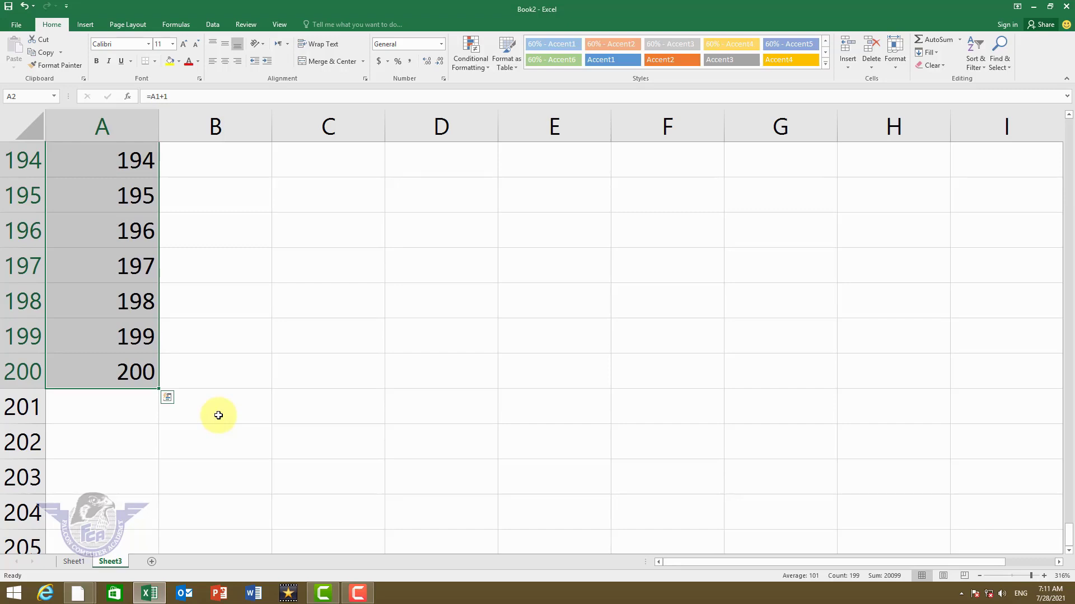
pyautogui.scroll(4, 218, 415)
pyautogui.scroll(7, 218, 416)
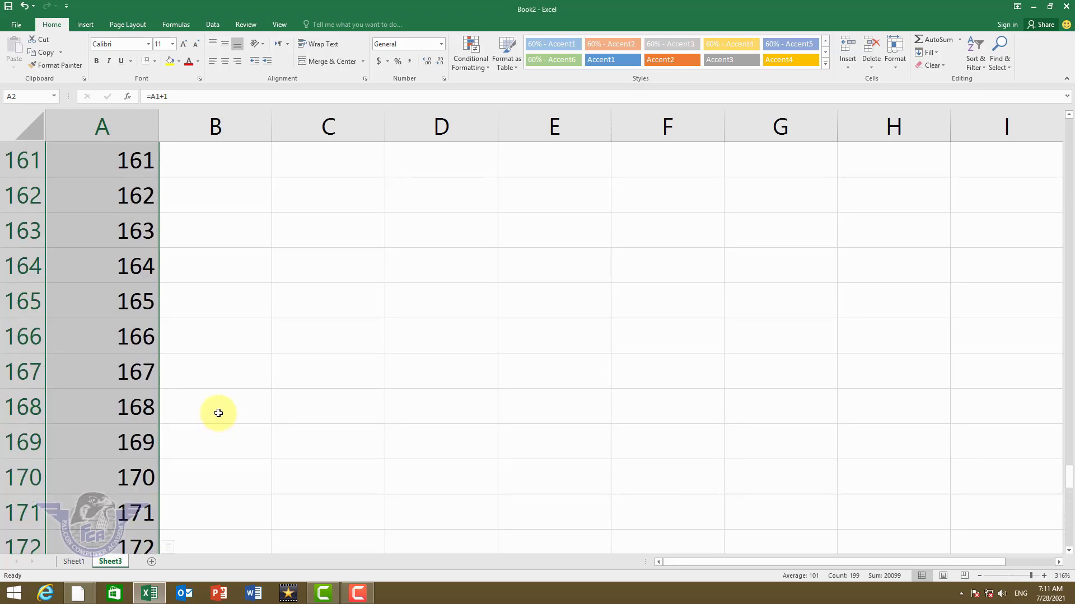
pyautogui.scroll(4, 219, 414)
pyautogui.scroll(6, 218, 412)
pyautogui.scroll(8, 219, 412)
pyautogui.scroll(3, 218, 412)
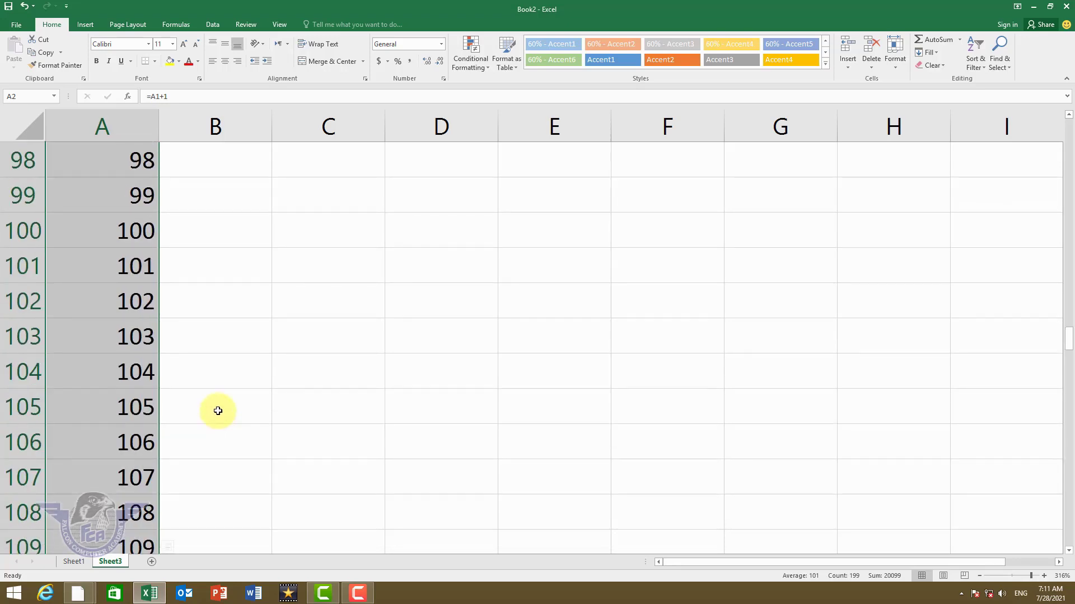
pyautogui.scroll(8, 218, 410)
pyautogui.scroll(2, 218, 410)
pyautogui.scroll(4, 218, 410)
pyautogui.scroll(6, 218, 410)
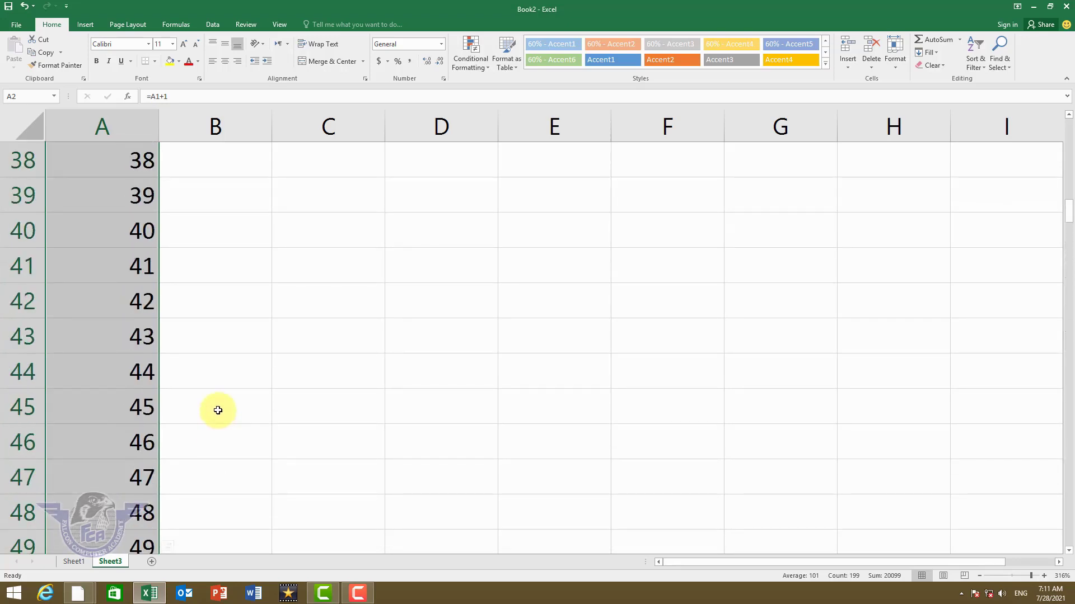
pyautogui.scroll(2, 218, 410)
pyautogui.scroll(6, 217, 410)
pyautogui.scroll(1, 218, 409)
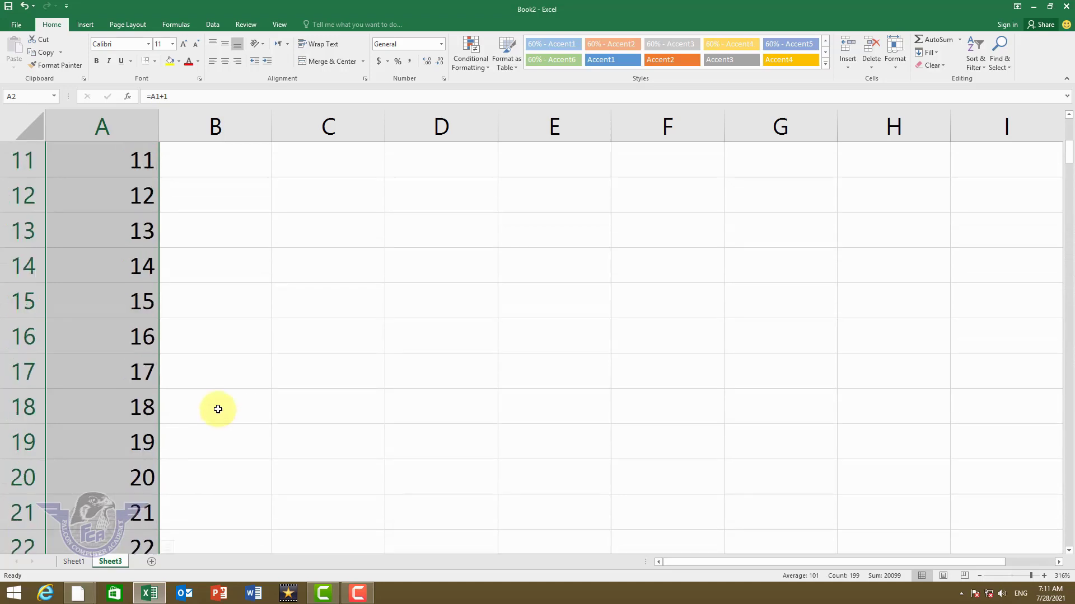